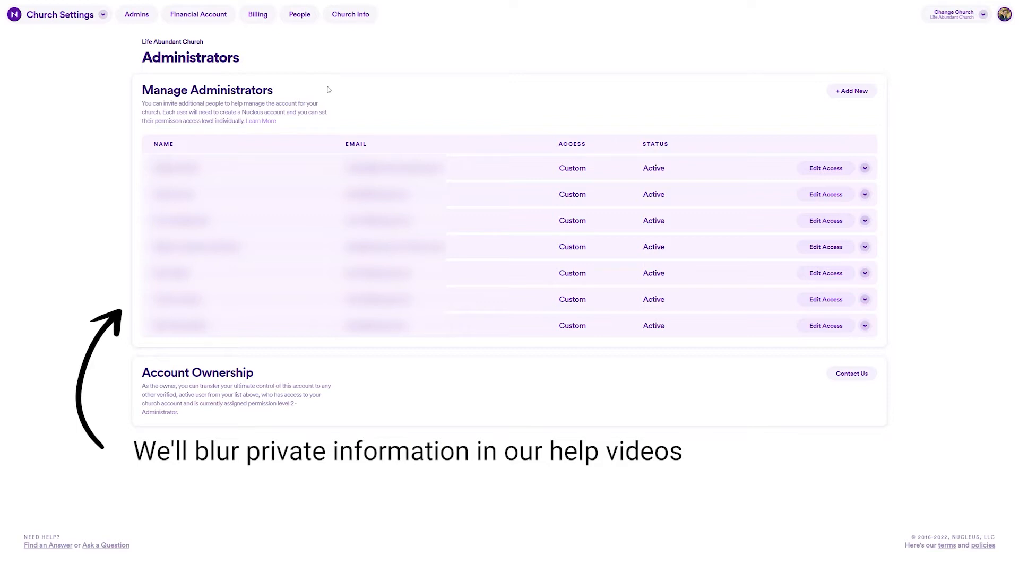
Open the first listed administrator's permissions and set Nucleus Launcher access to Assistant and Nucleus Flows access to View Only
left_click(825, 168)
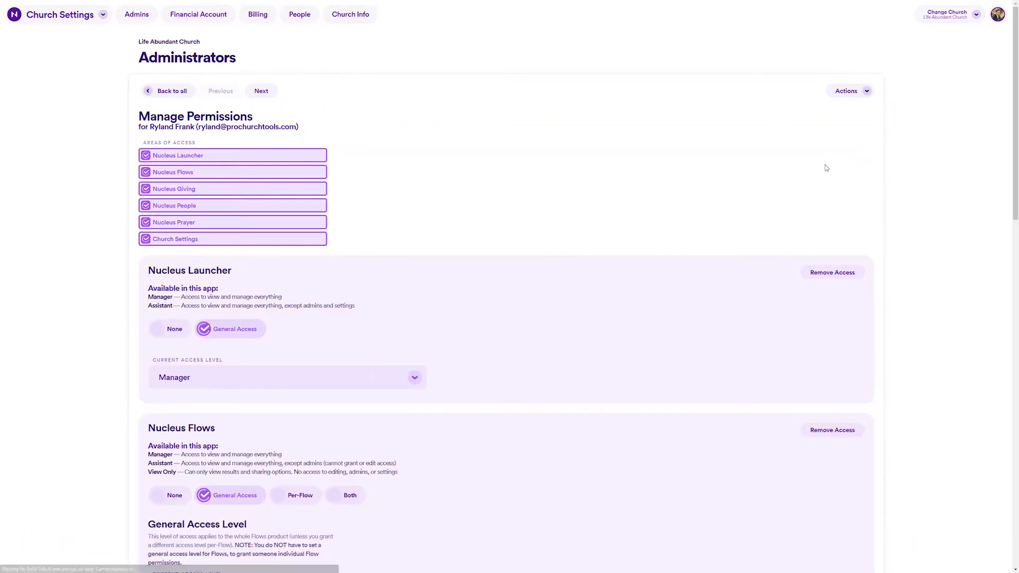
scroll(593, 255, "down", 4)
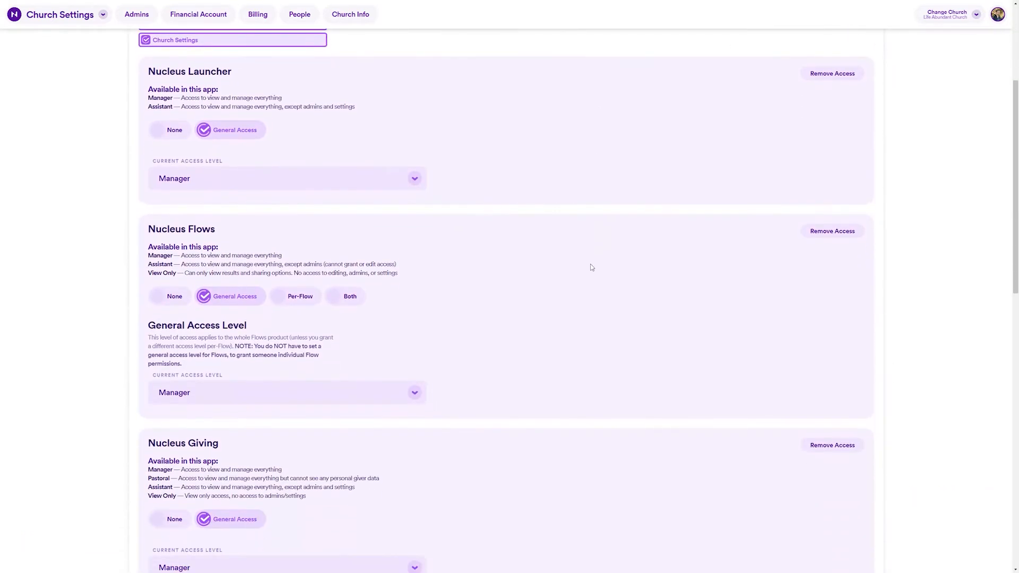
left_click(382, 179)
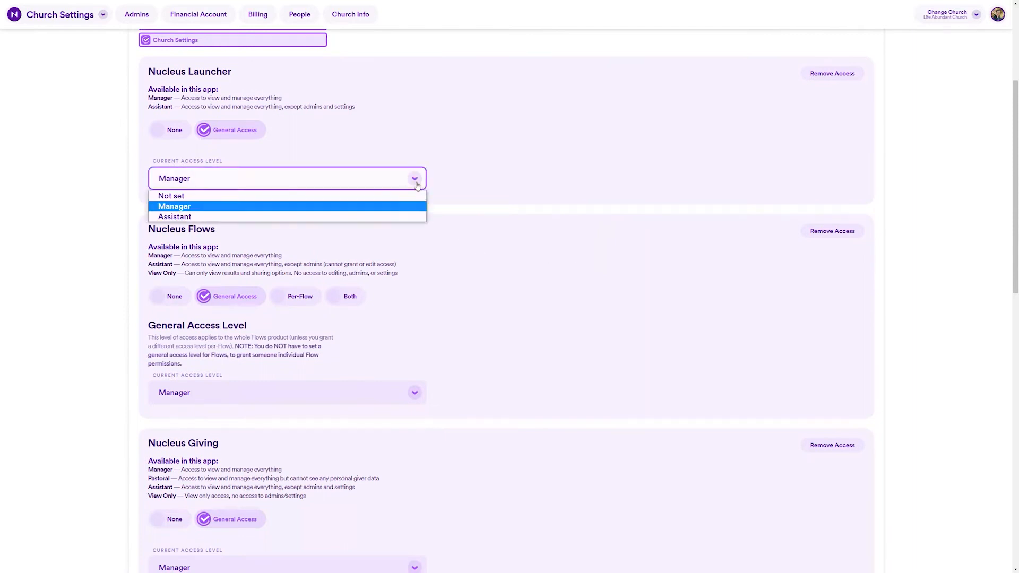
left_click(392, 207)
scroll(386, 218, "down", 4)
left_click(385, 193)
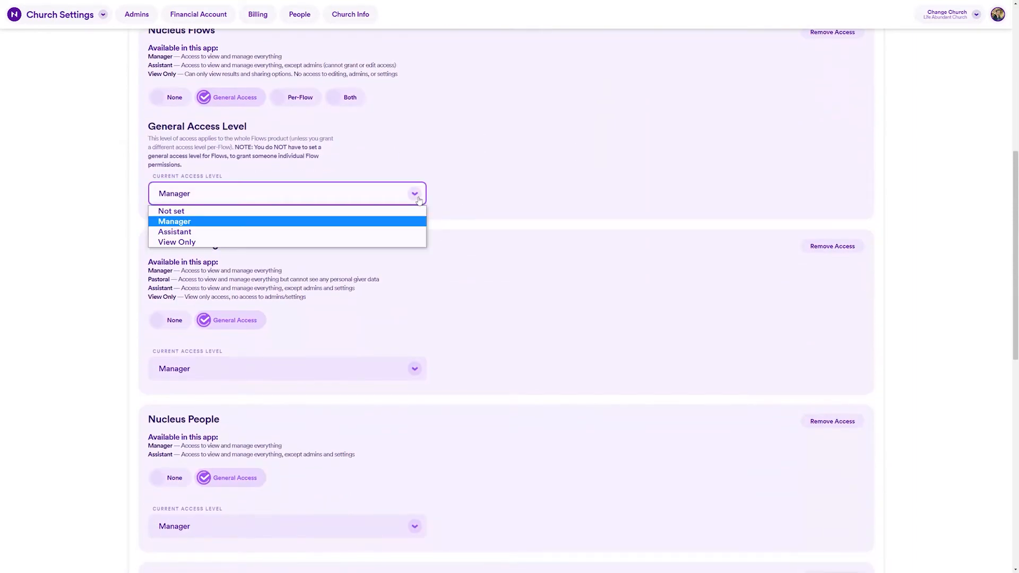
left_click(371, 242)
scroll(466, 234, "up", 3)
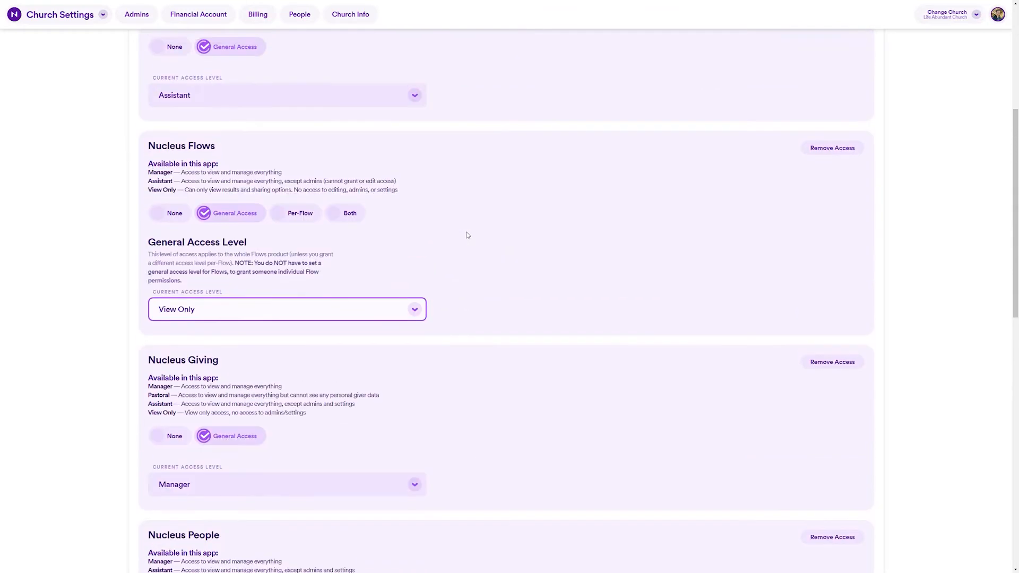
Restore the Manager access level for both Nucleus Launcher and Nucleus Flows
scroll(467, 234, "up", 1)
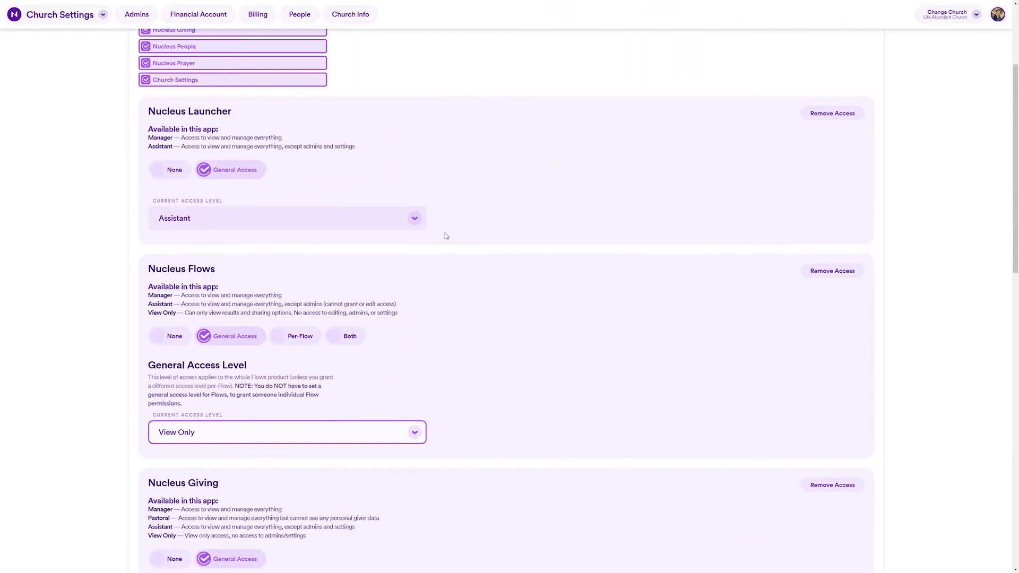
left_click(417, 222)
left_click(394, 246)
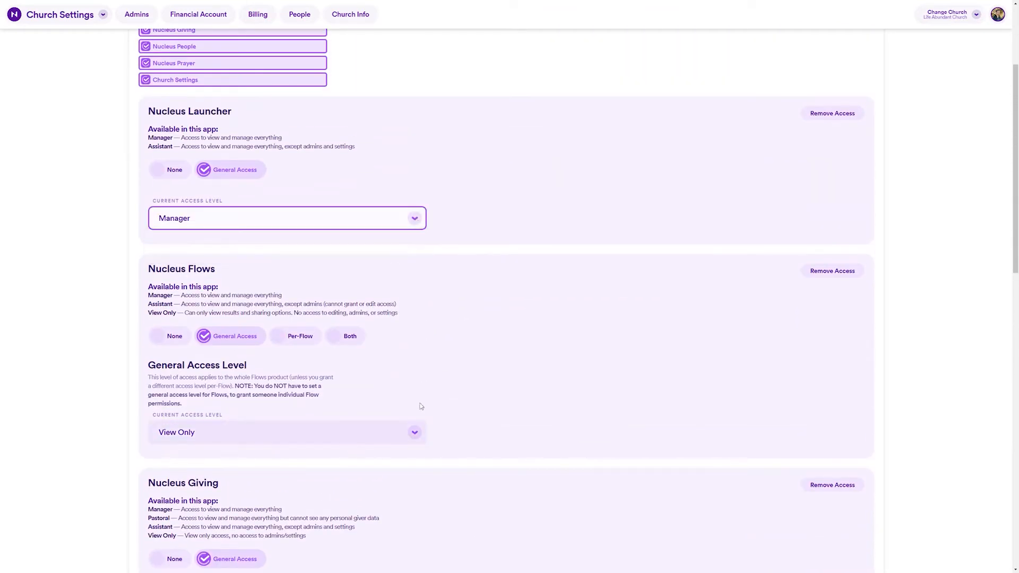
left_click(416, 432)
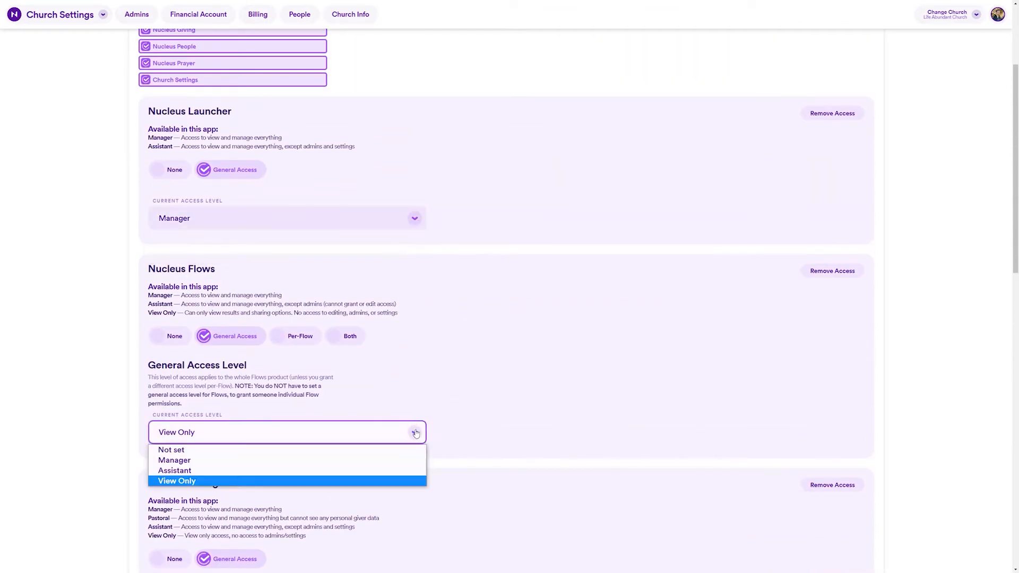
left_click(385, 461)
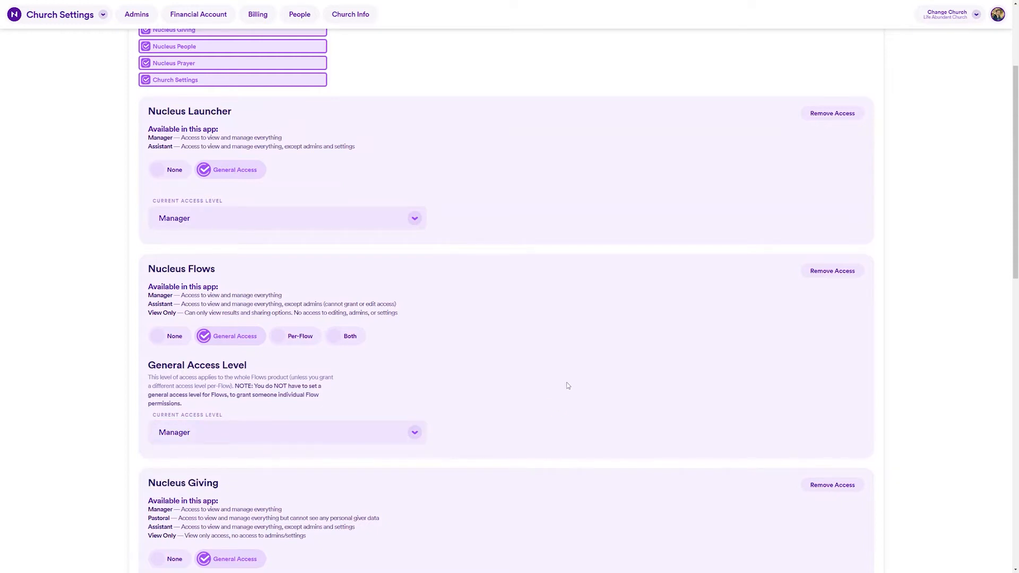
Review the administrator's remaining permission sections and examine the access levels offered for Nucleus Giving
scroll(559, 375, "down", 8)
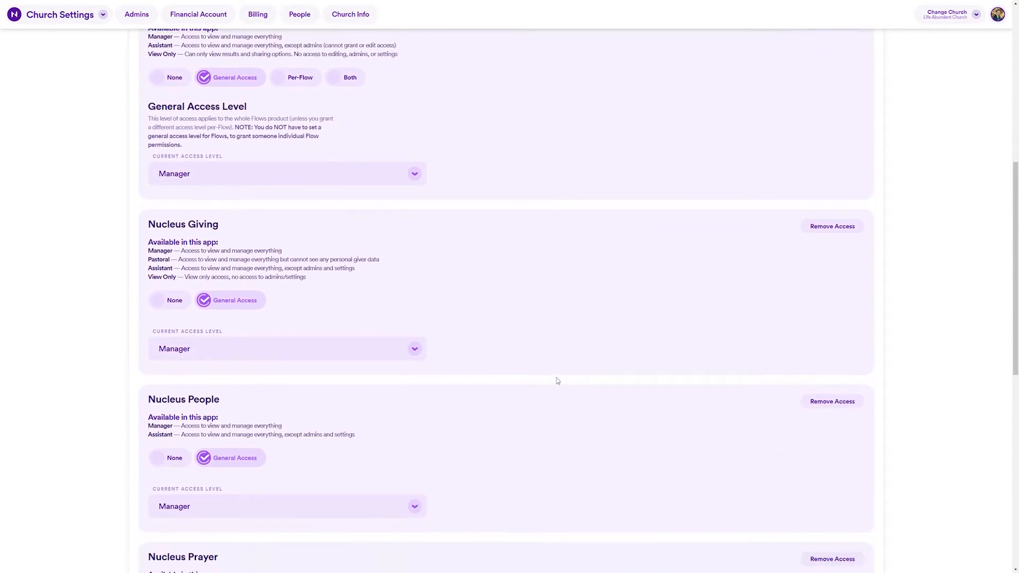
scroll(557, 380, "down", 7)
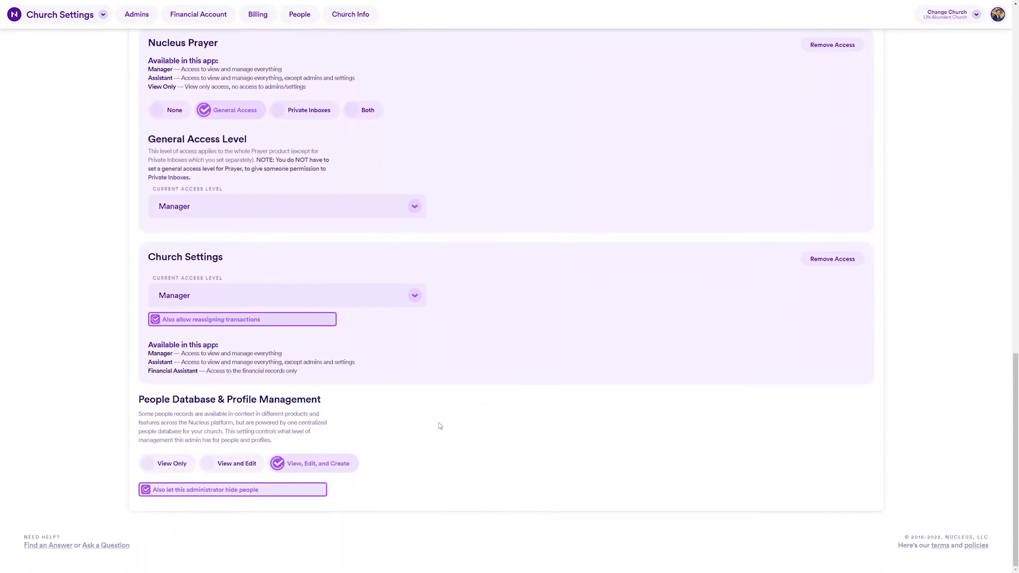
scroll(512, 411, "up", 8)
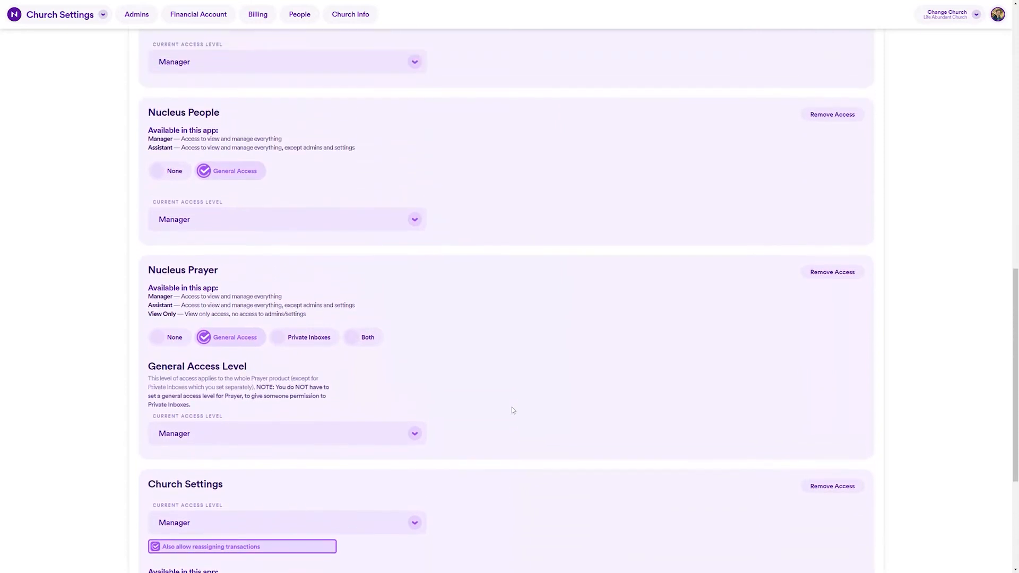
scroll(501, 405, "up", 3)
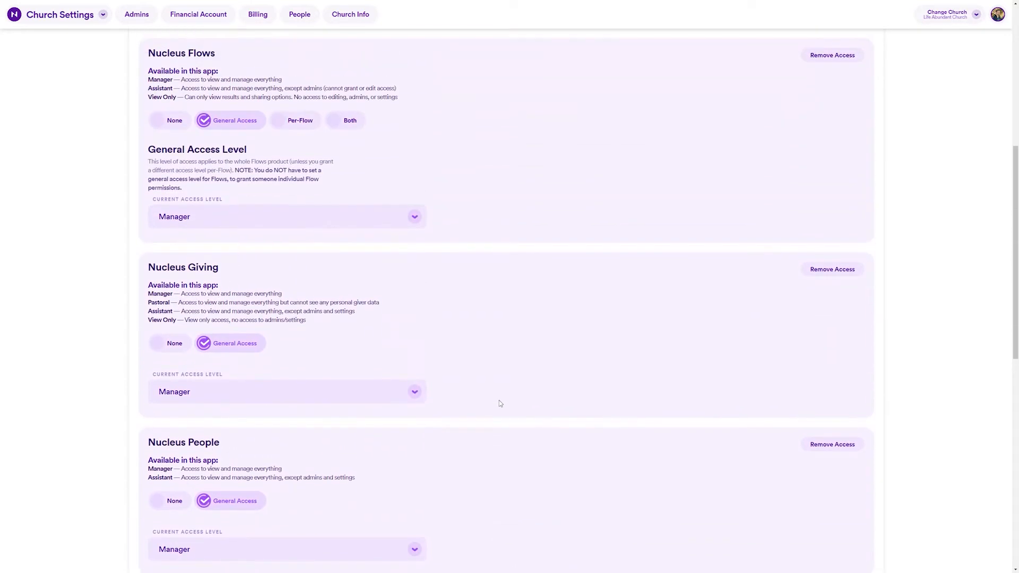
left_click(414, 394)
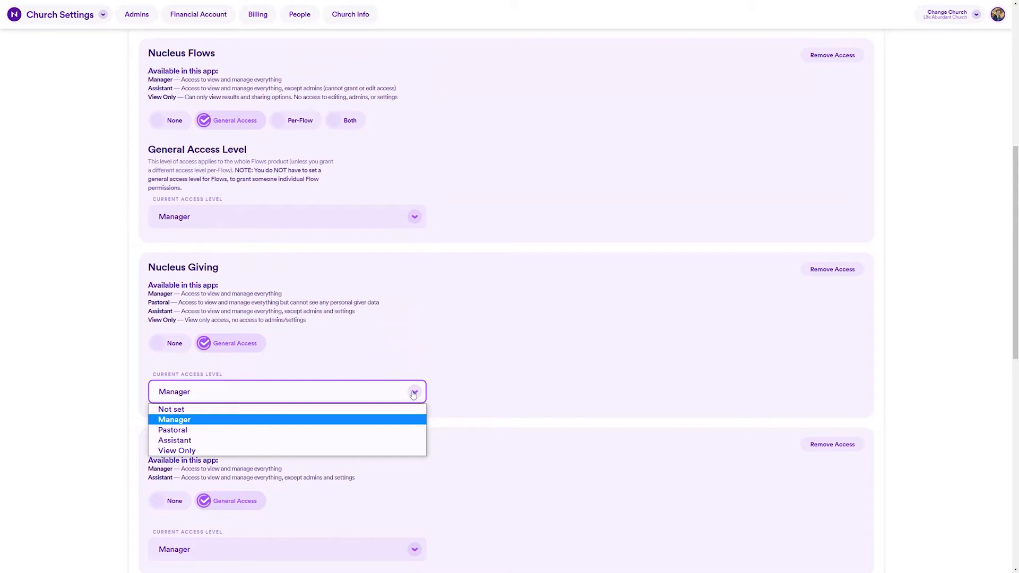
left_click(398, 420)
scroll(507, 377, "up", 7)
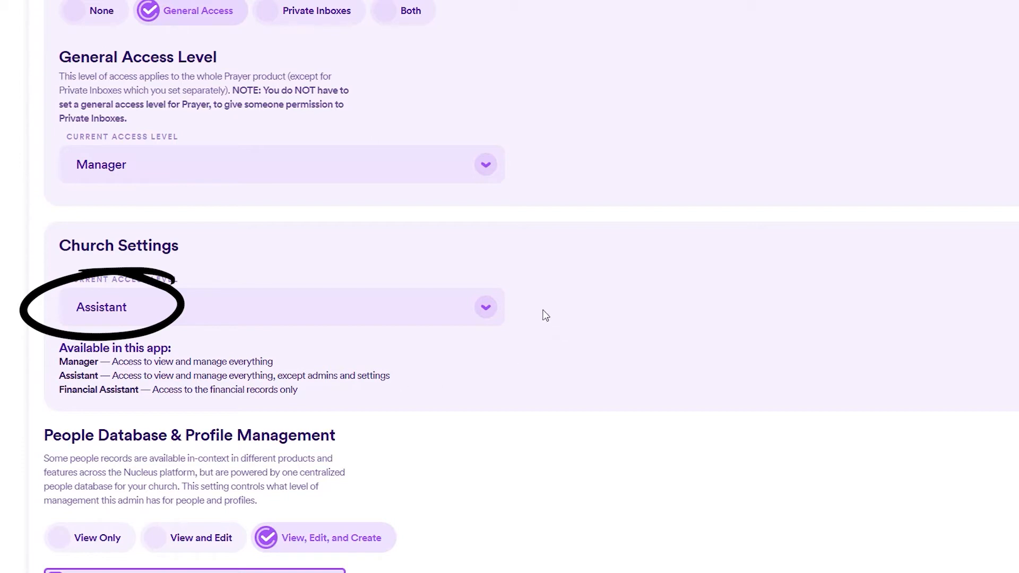
Open Church Settings from the overview, and open the Contact us flow for management from the Flows area
left_click(100, 16)
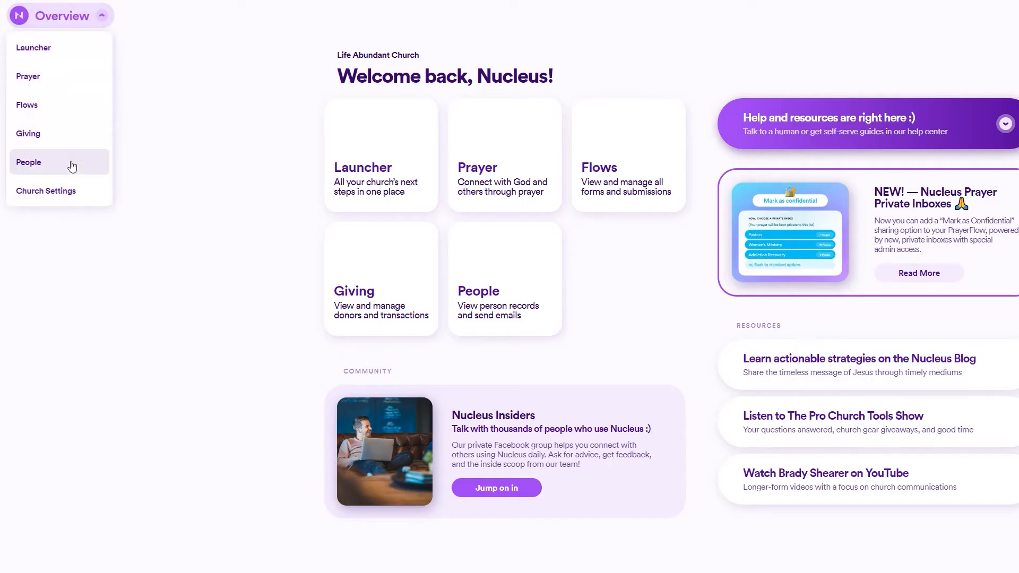
left_click(67, 185)
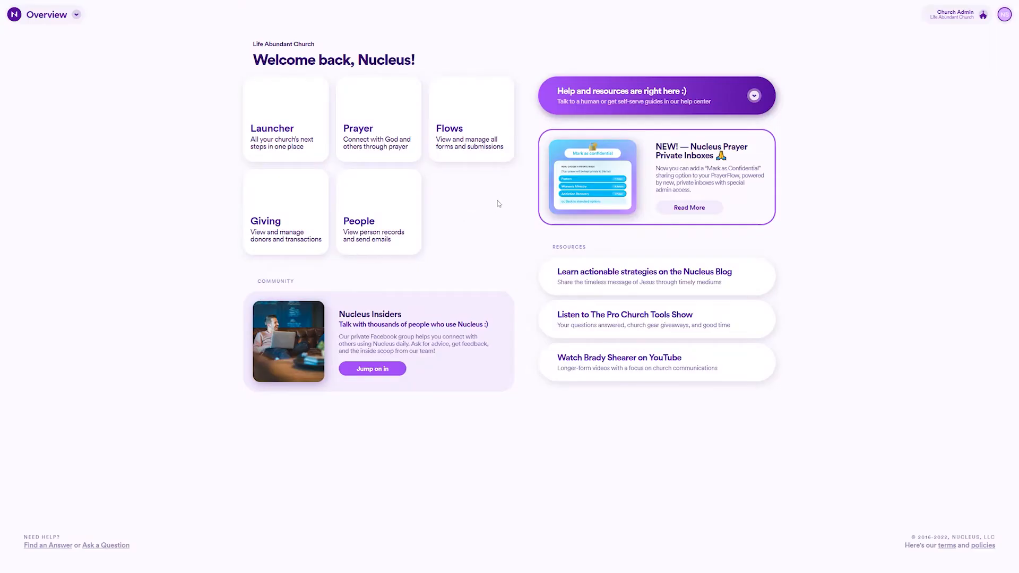
left_click(475, 125)
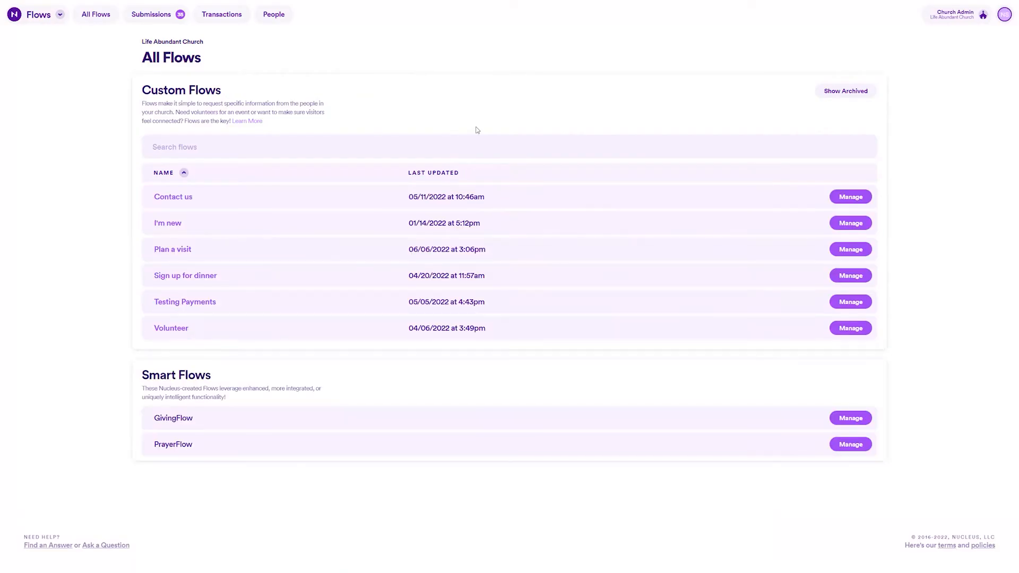
left_click(852, 196)
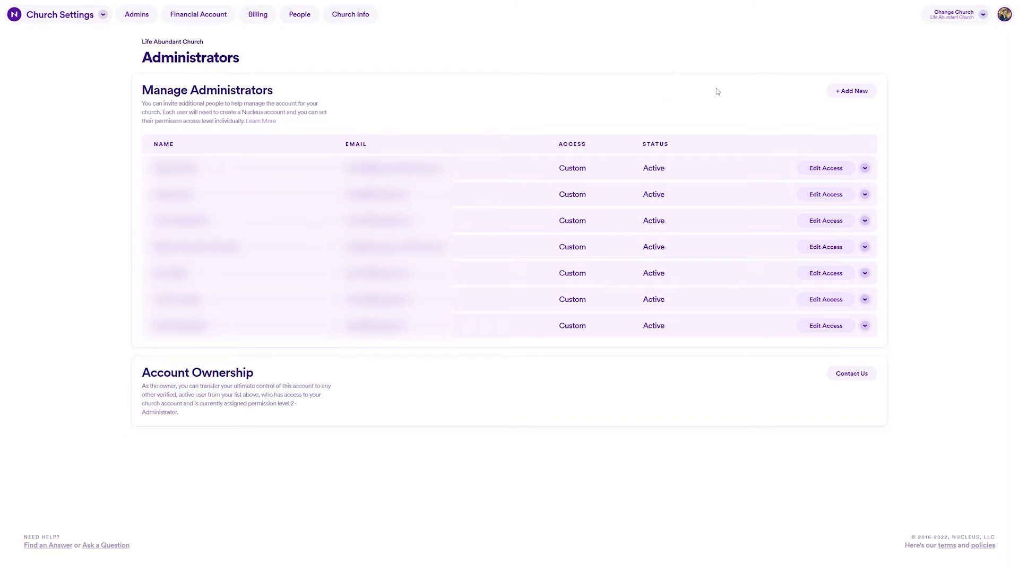
Fill in a new administrator invitation with the person's first name, last name and e-mail, and grant Manager access to Nucleus Launcher
left_click(845, 92)
left_click(208, 213)
type("Mitchel")
key("Tab")
type("[blurred]")
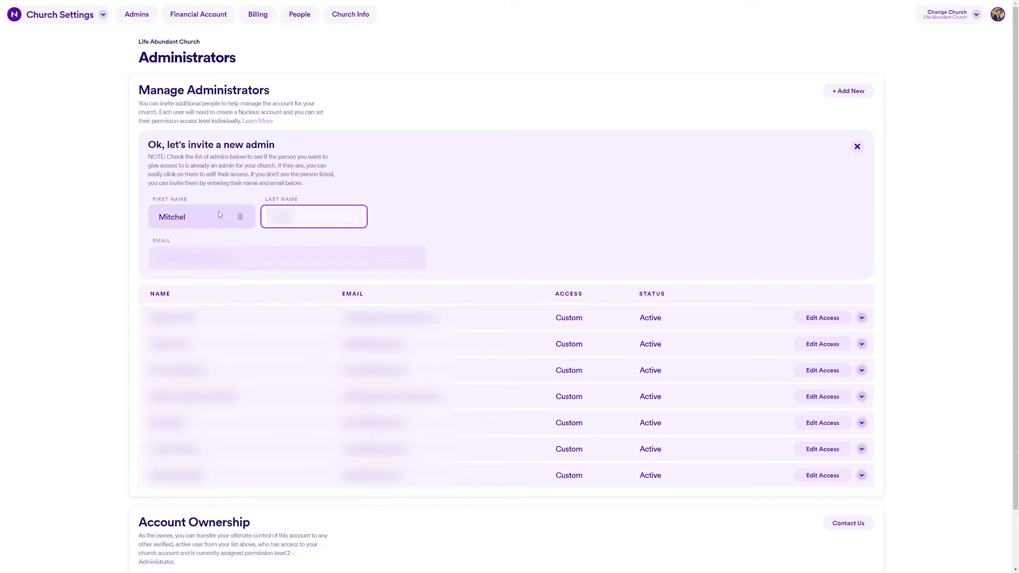
key("Tab")
type("[blurred]")
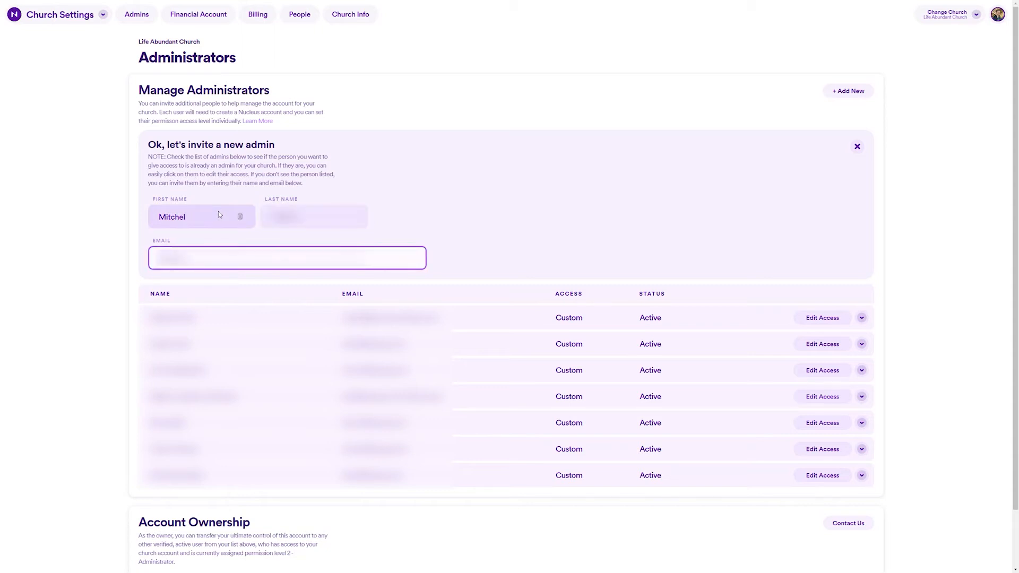
type("[blurred][blurred]")
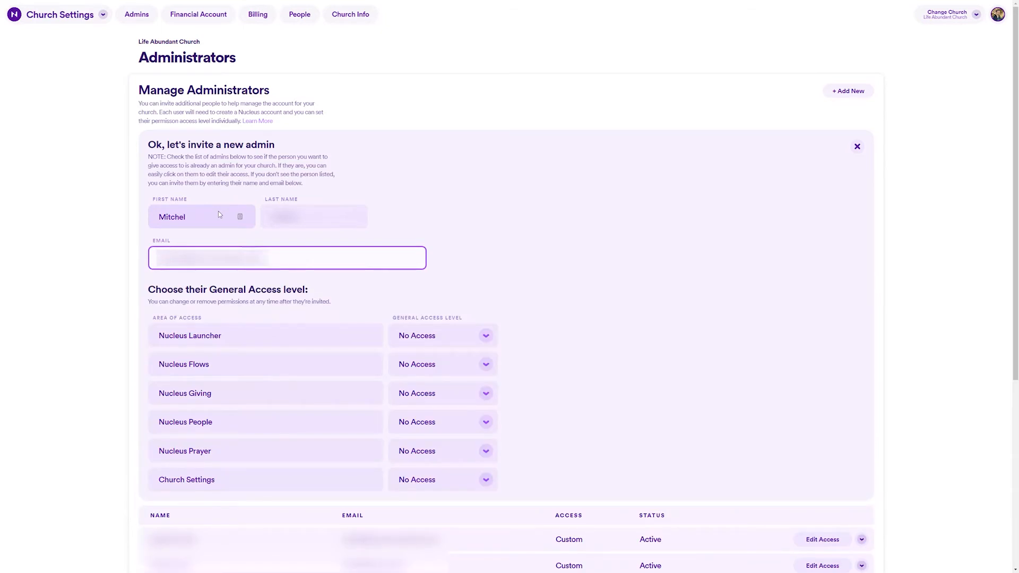
left_click(451, 340)
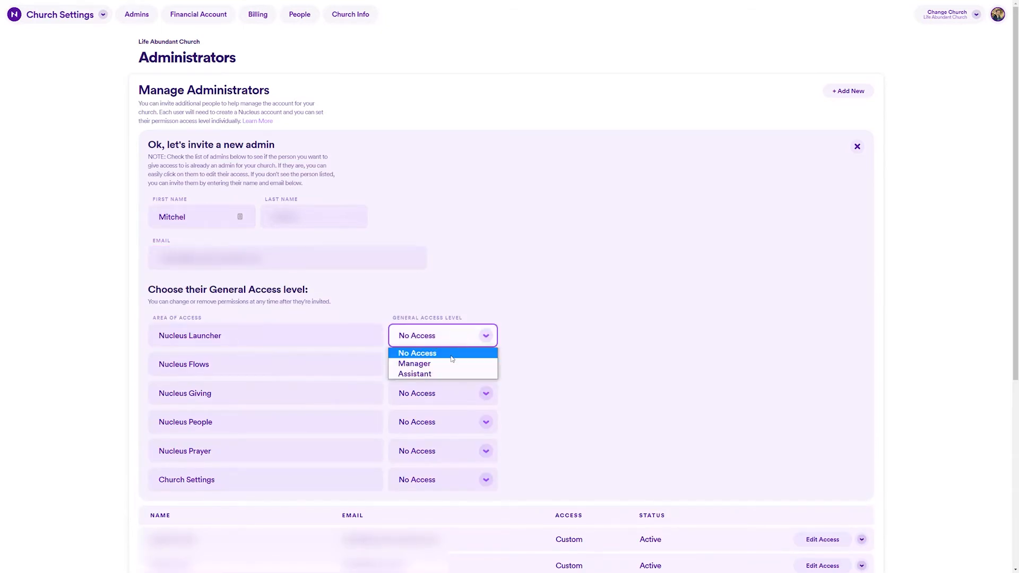
left_click(451, 363)
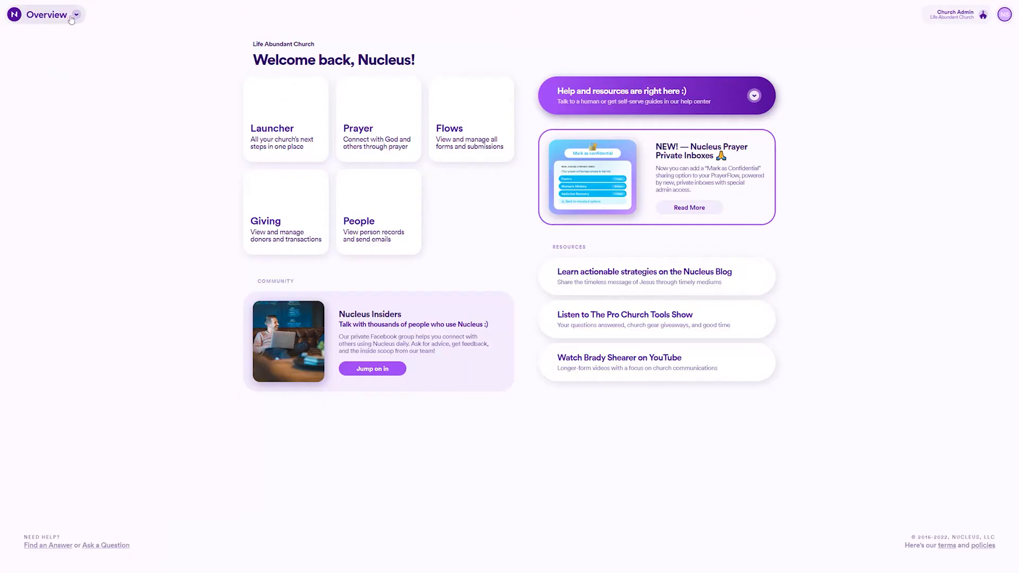
Open the Launcher's administrator settings and start adding a new administrator there
left_click(72, 19)
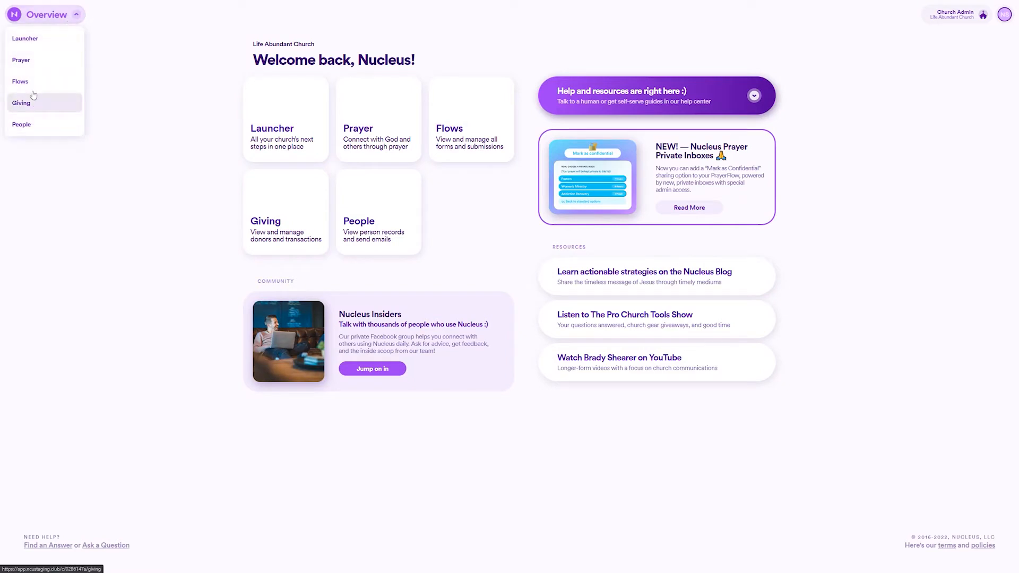
left_click(32, 40)
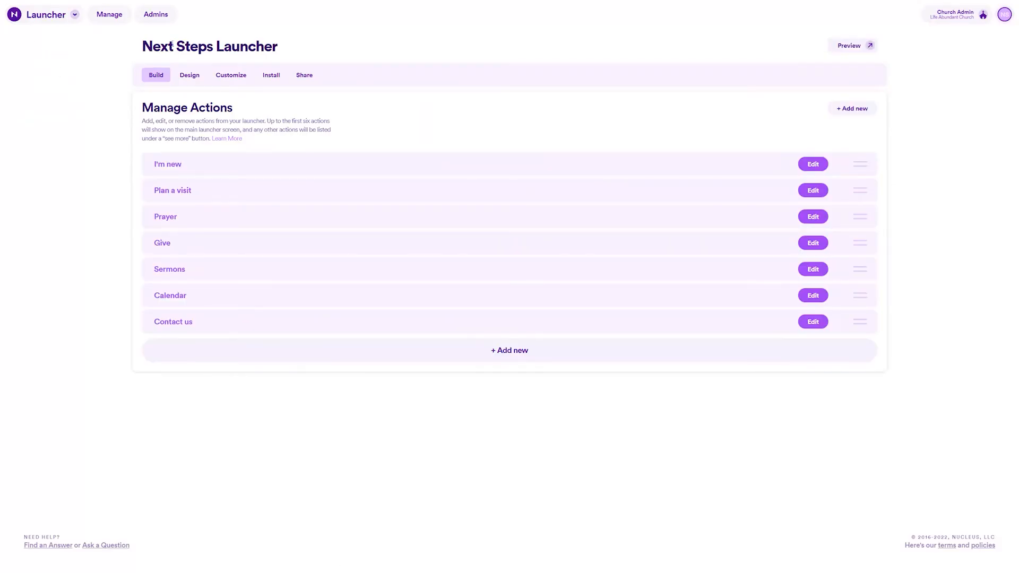
left_click(165, 17)
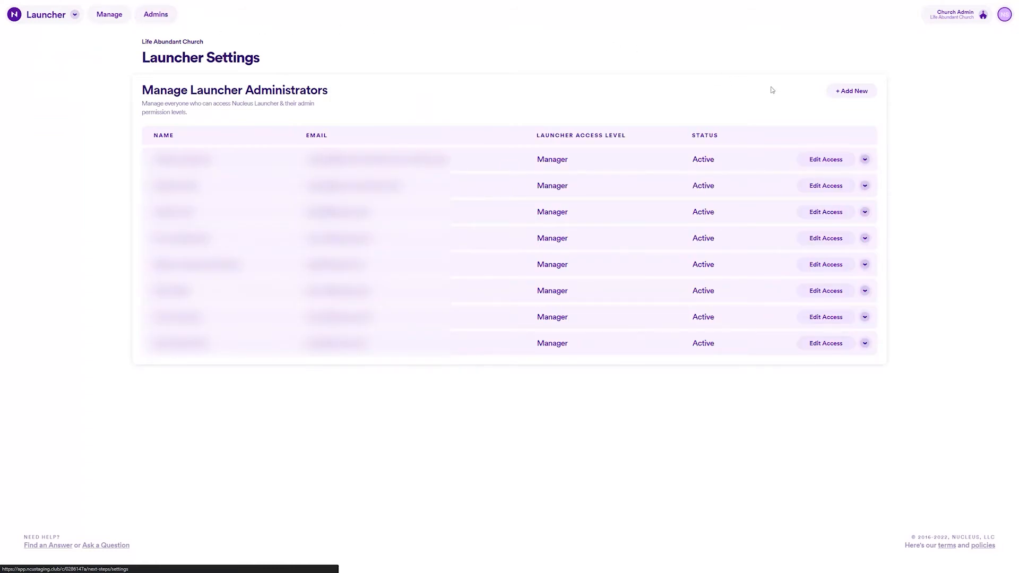
left_click(829, 93)
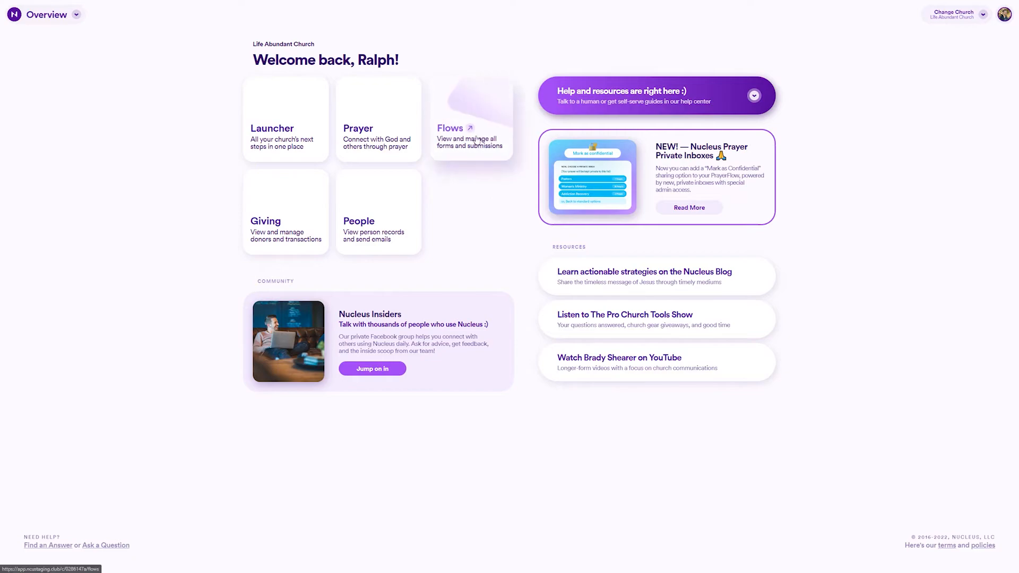
Open the administrator settings of the Contact us flow
left_click(498, 160)
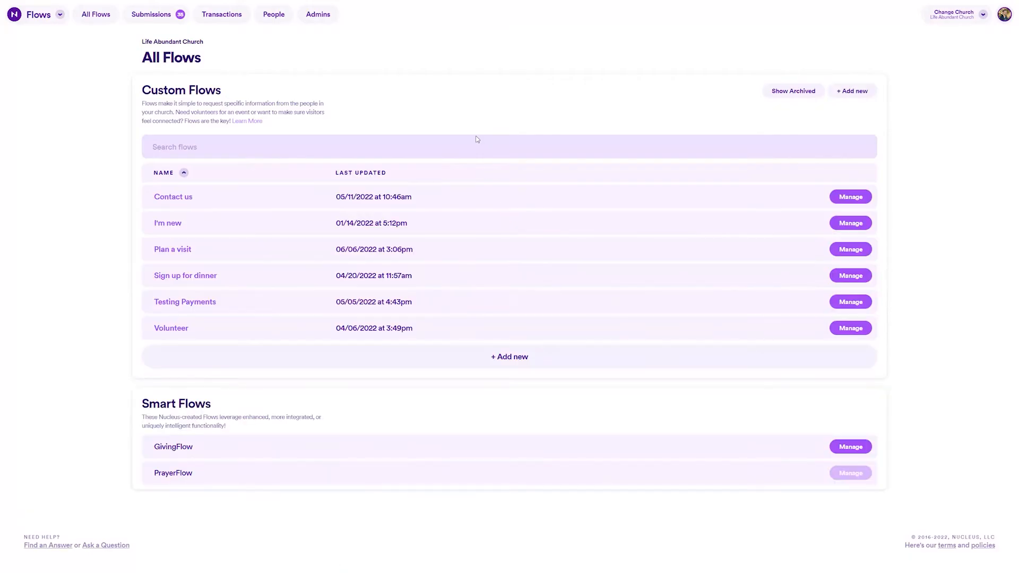
left_click(845, 198)
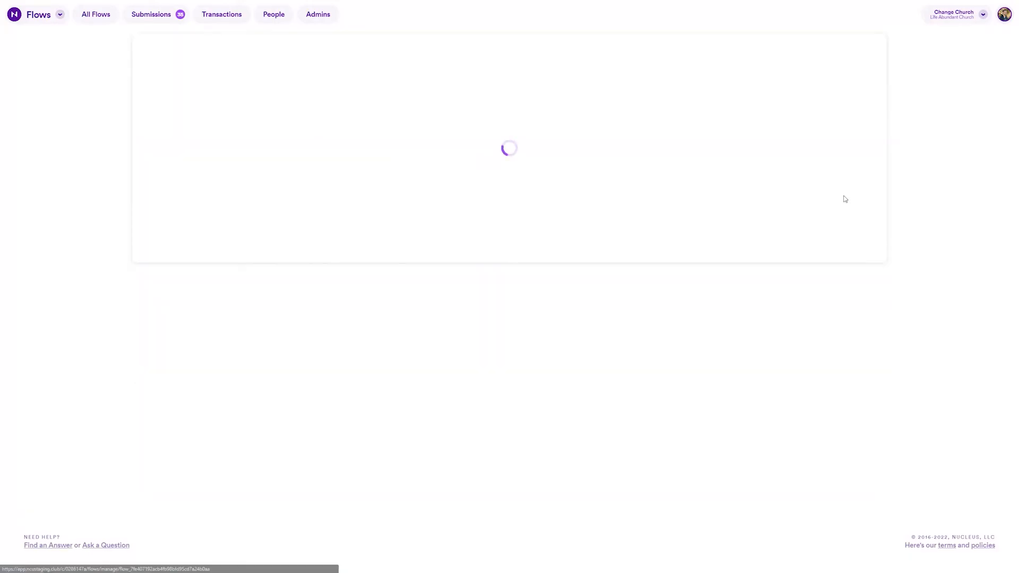
left_click(180, 168)
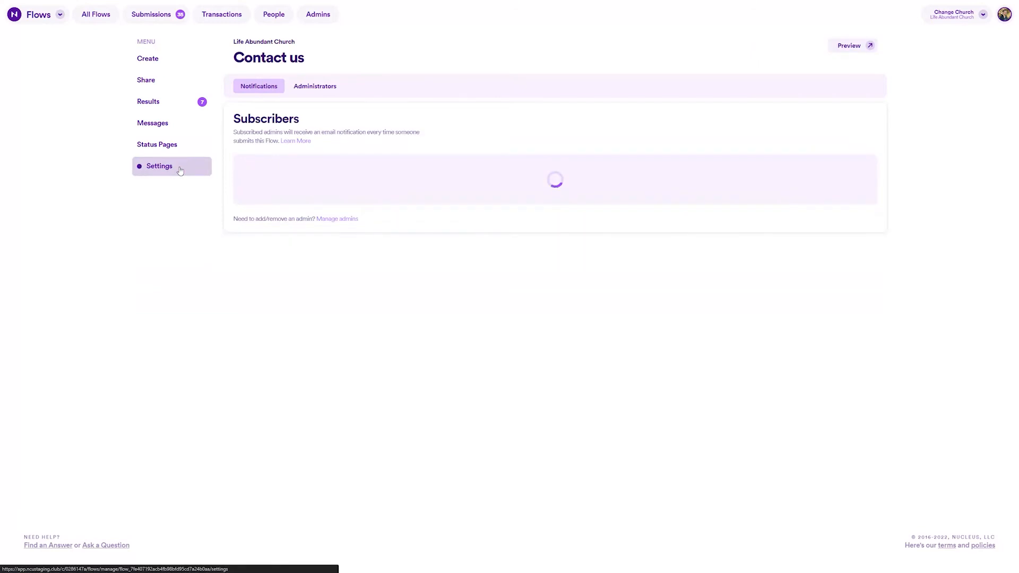
left_click(319, 89)
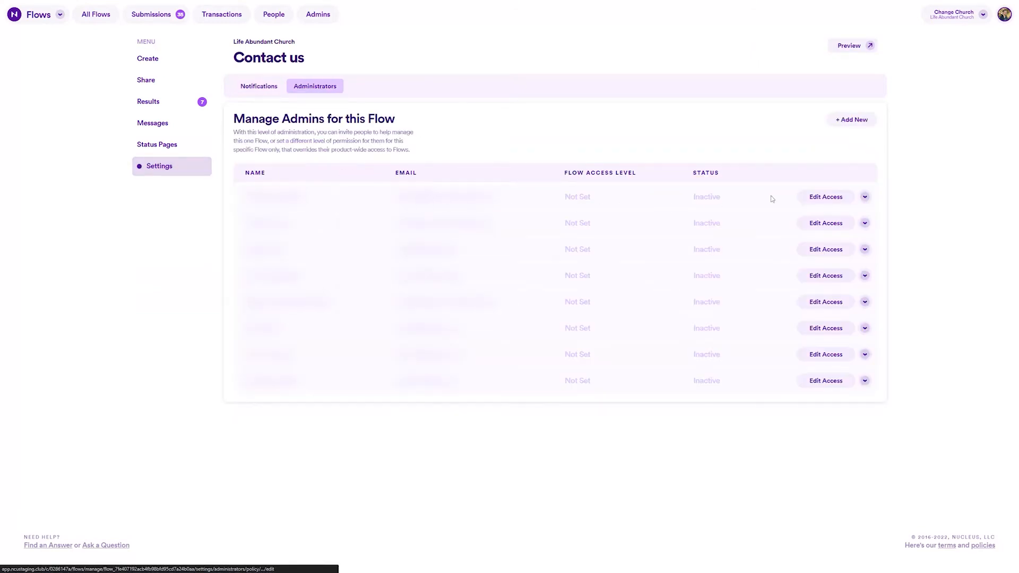
Set the first listed administrator's access level for the Contact us flow to Assistant and save the changes
left_click(772, 198)
left_click(517, 217)
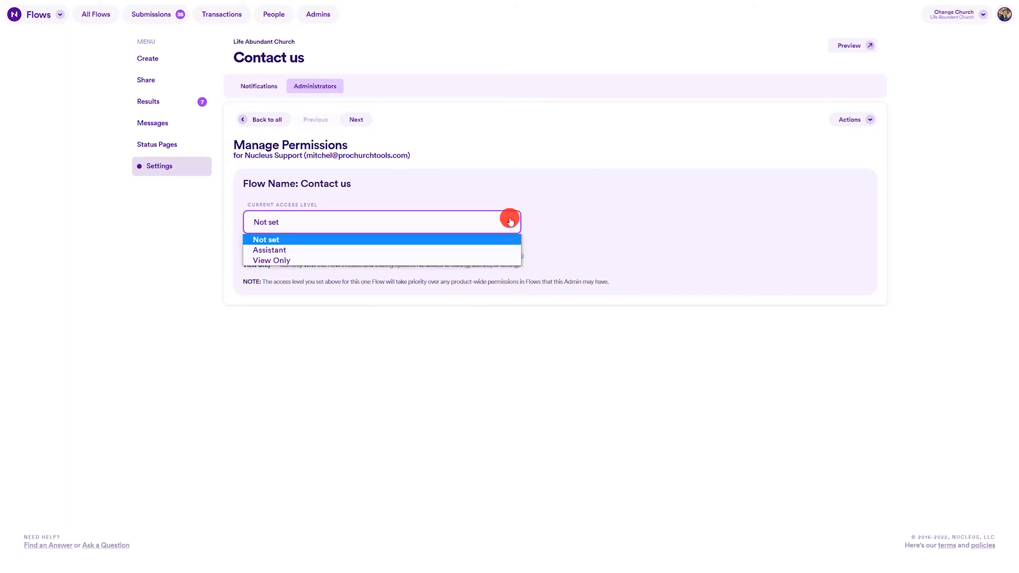
left_click(445, 250)
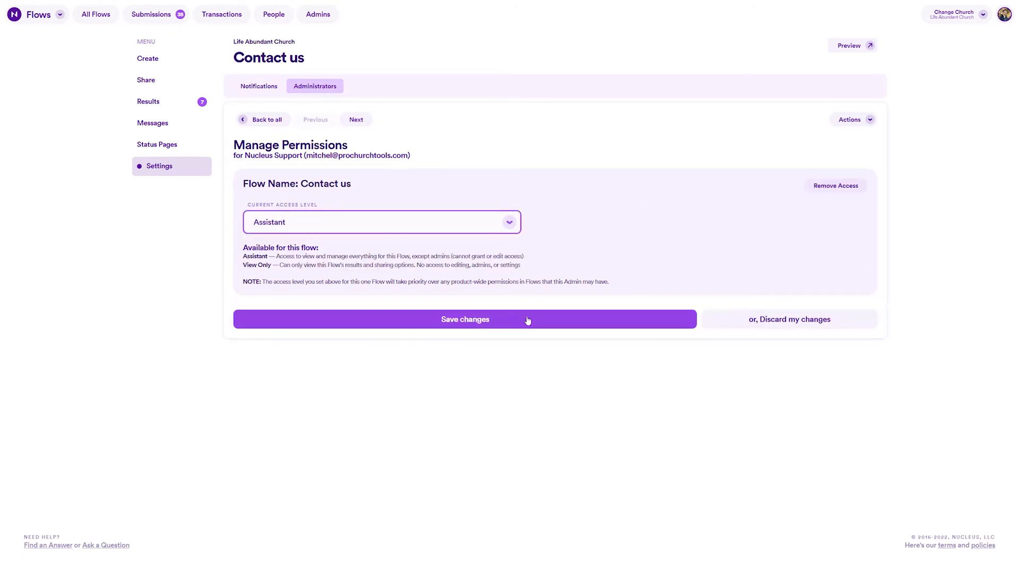
left_click(458, 320)
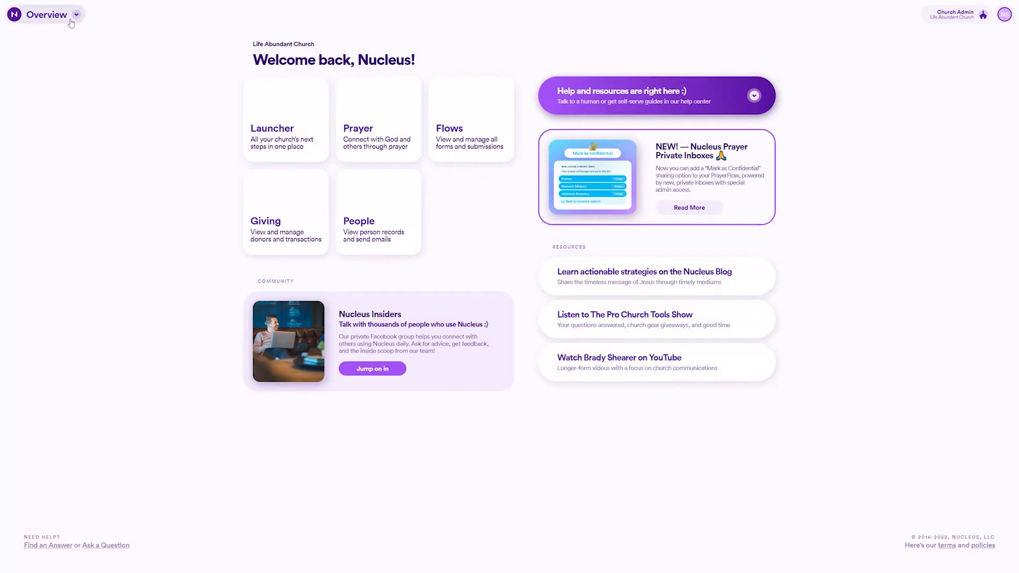
Open the church-wide administrator settings and review the first listed administrator's access levels for each product
left_click(73, 14)
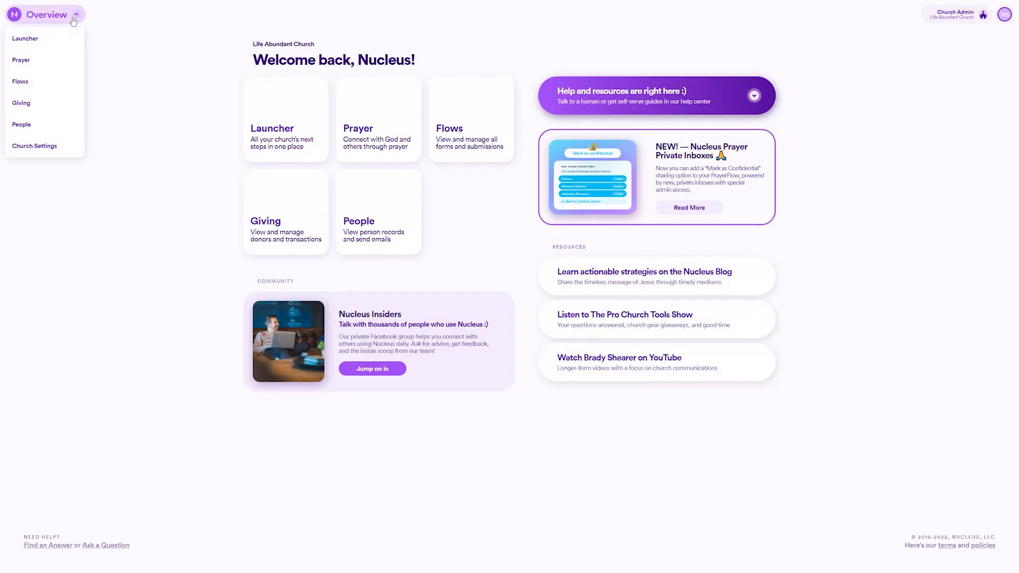
left_click(44, 146)
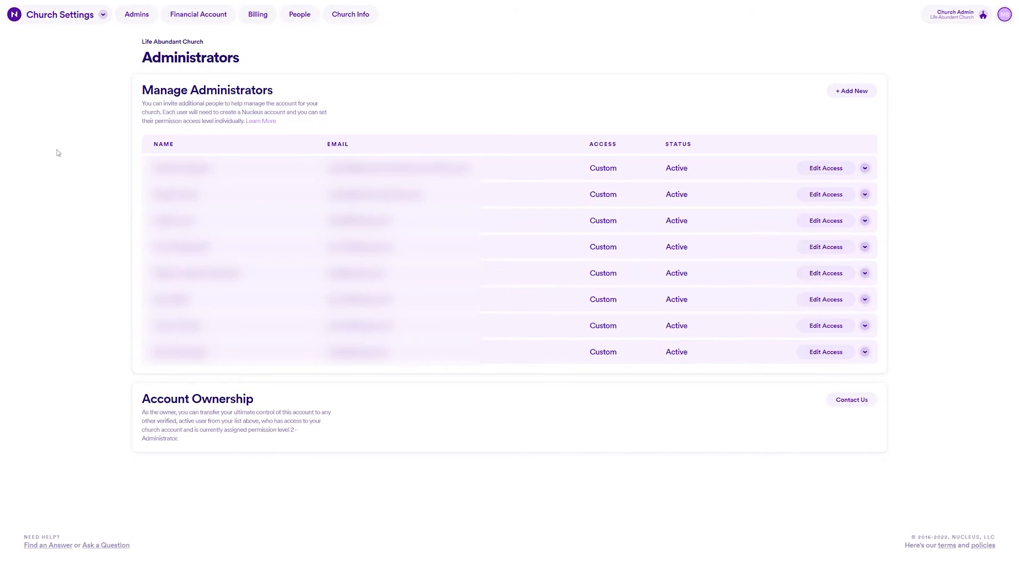
left_click(806, 170)
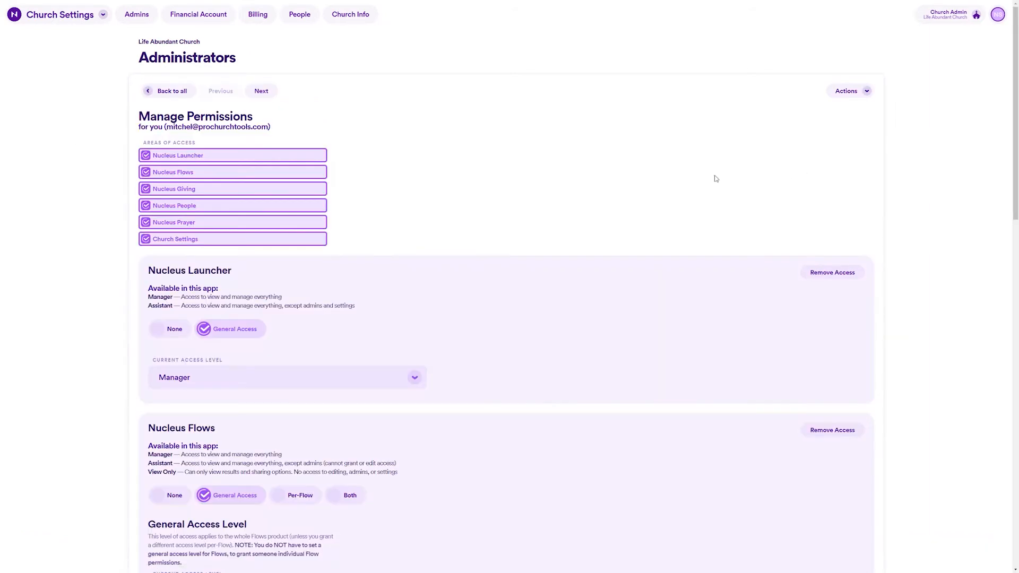
scroll(506, 283, "down", 4)
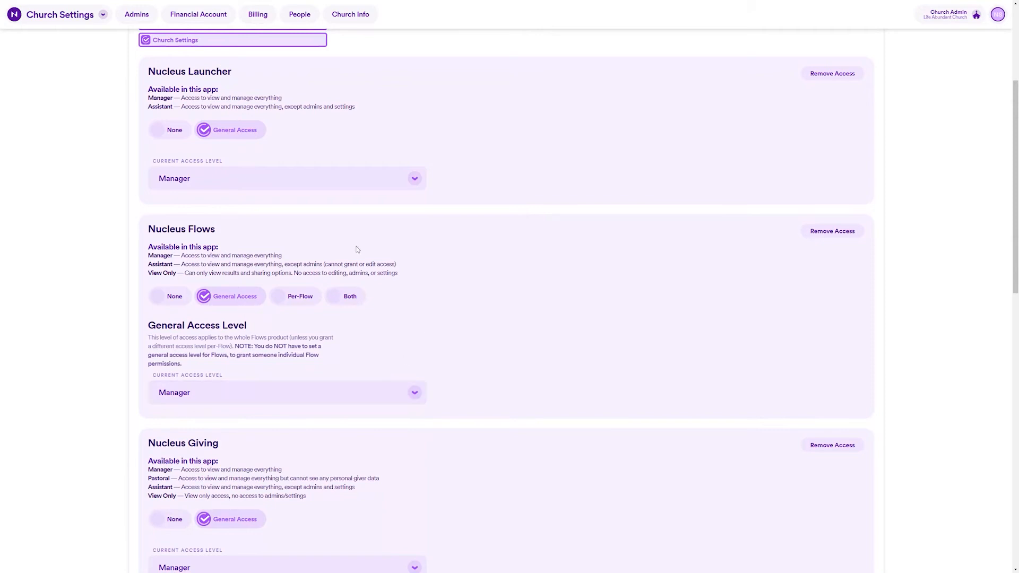
Open the administrator settings of the Flows product and start adding a new administrator there
left_click(93, 16)
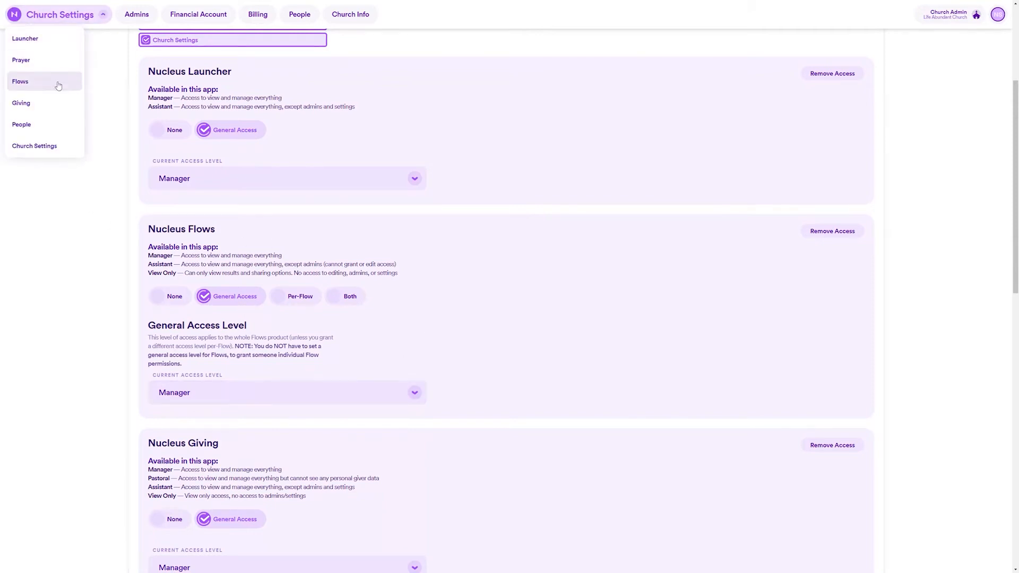
left_click(57, 82)
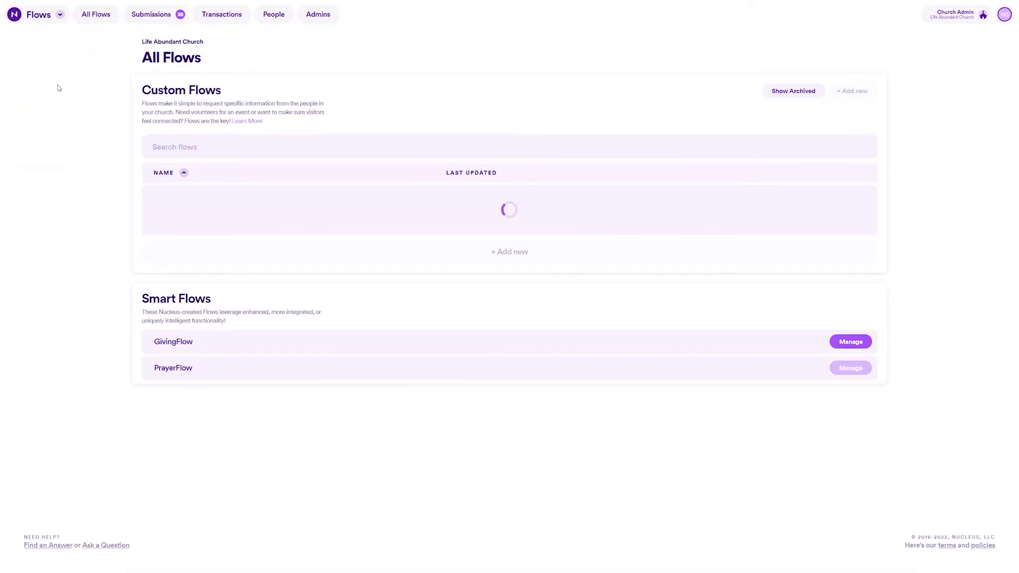
left_click(324, 16)
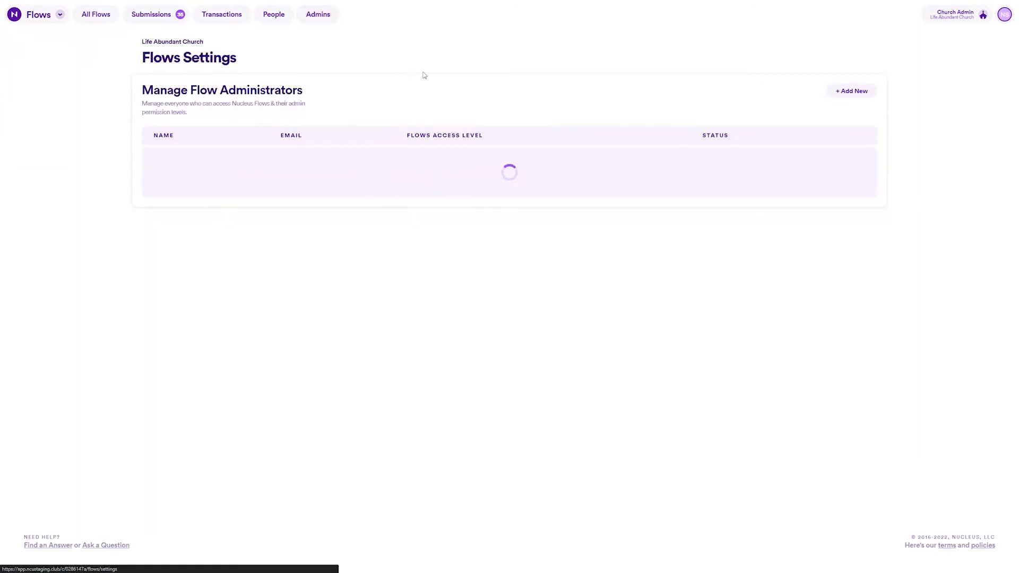
left_click(851, 93)
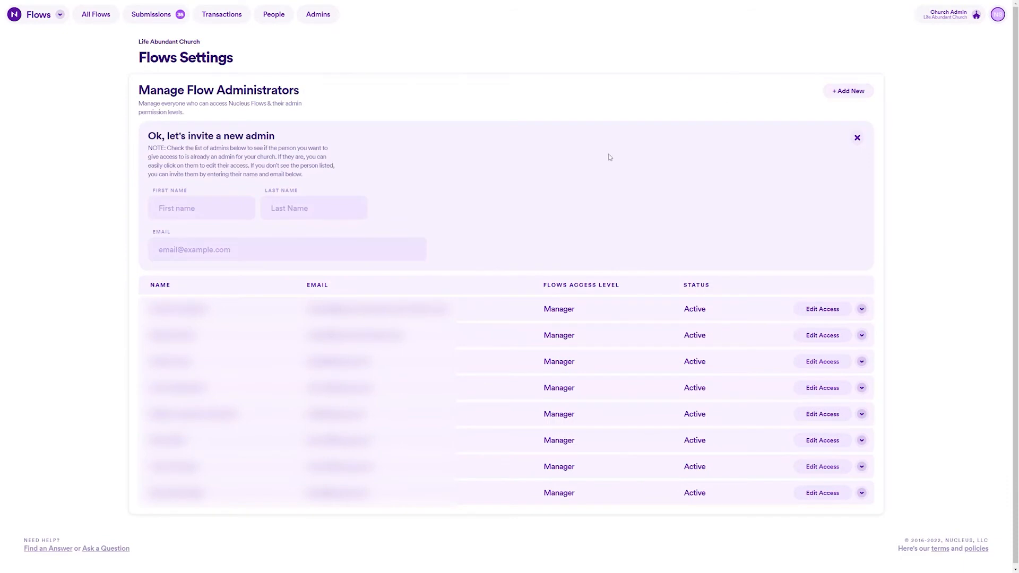
Fill in the new Flows administrator's first name, last name and e-mail address
left_click(216, 208)
type("Pastyr")
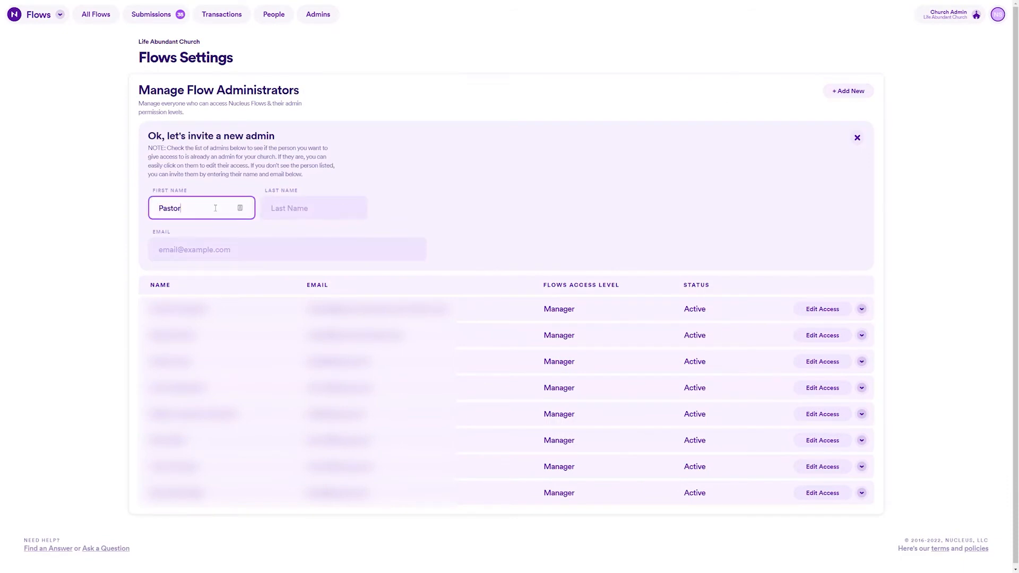
key("Tab")
type("Kyle")
key("Tab")
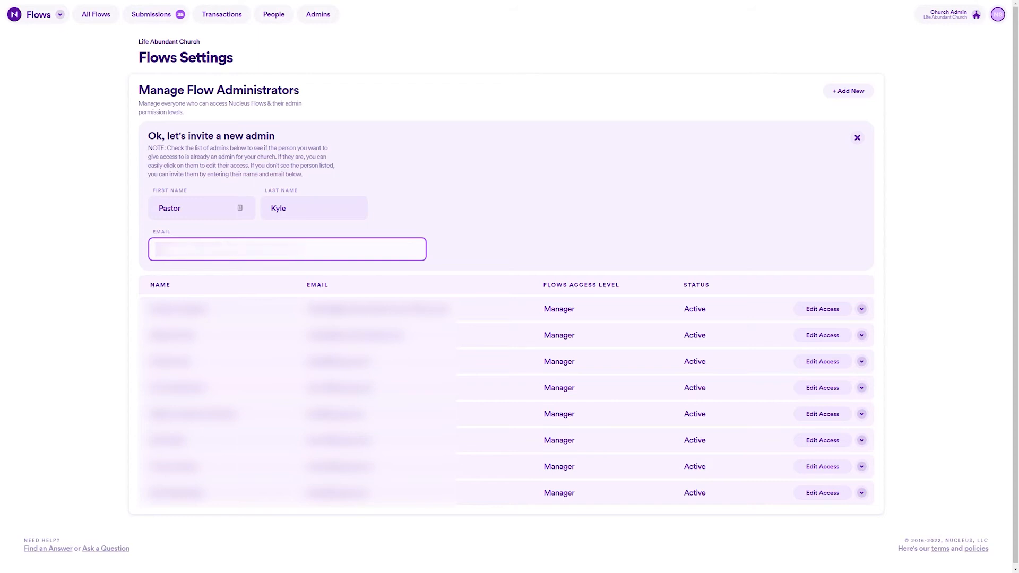
Grant the new administrator View Only general access to Nucleus Flows and send the invitation
left_click(440, 326)
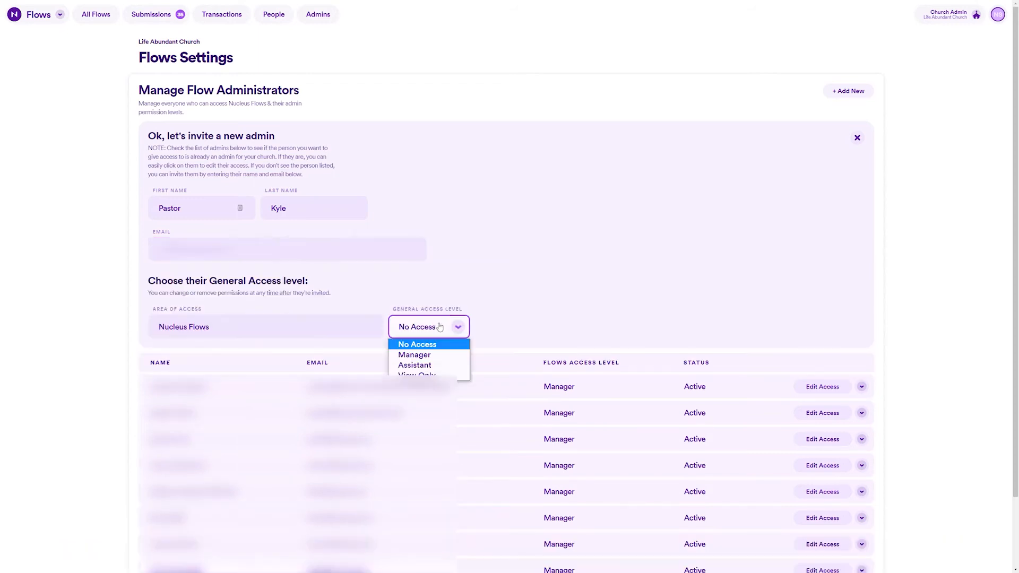
left_click(433, 375)
left_click(438, 455)
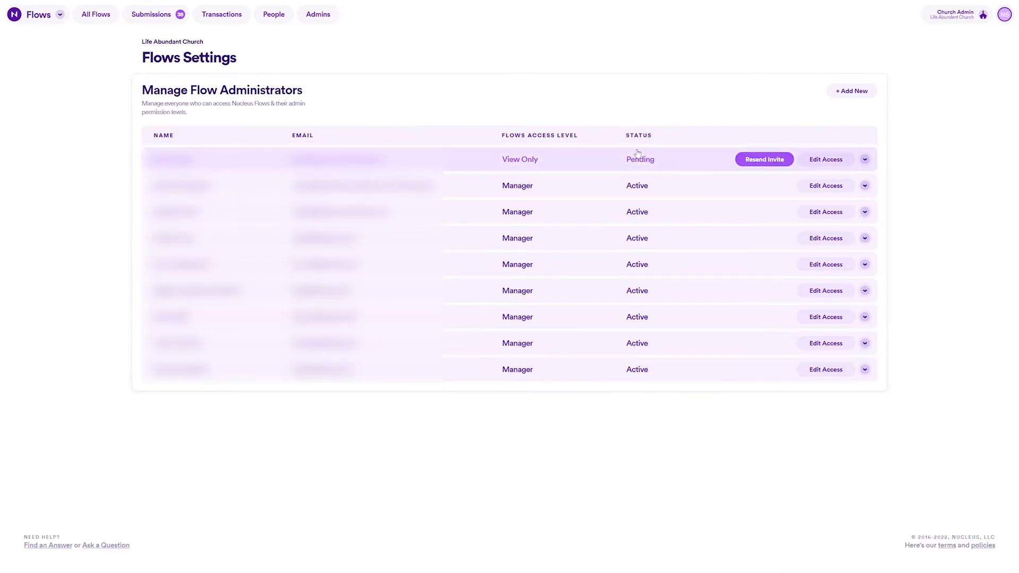
Resend the pending administrator's invitation and check the other actions available for that invitation
left_click(766, 160)
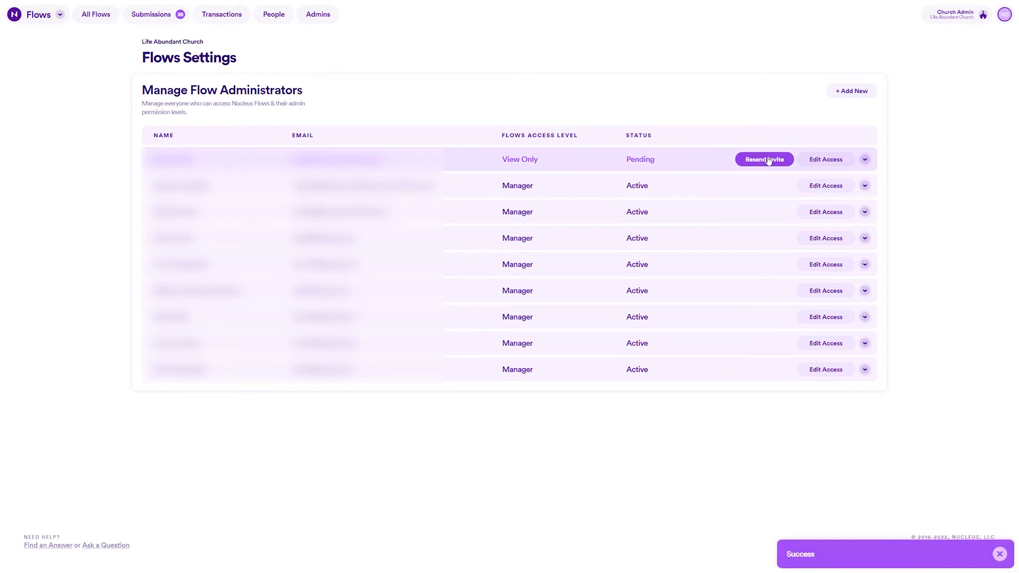
left_click(864, 160)
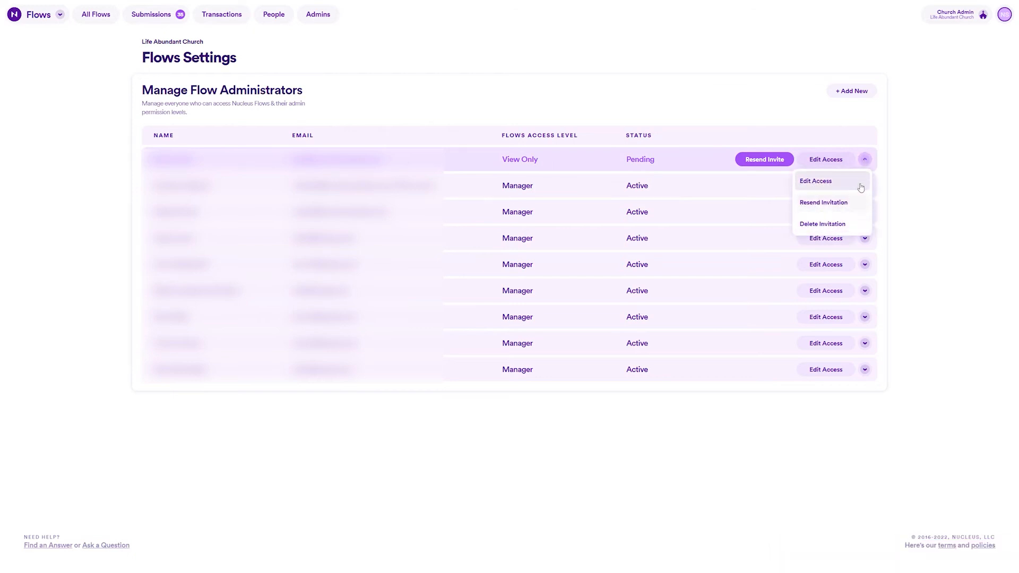
left_click(865, 160)
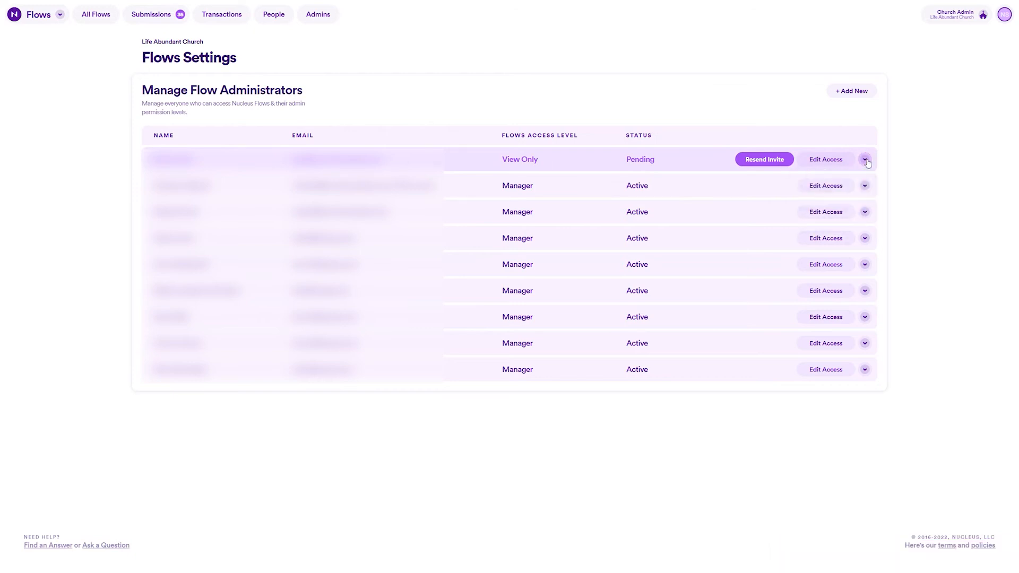
Edit the pending administrator's Nucleus Flows access to use both general and per-flow permissions, keeping View Only as the general level
left_click(824, 160)
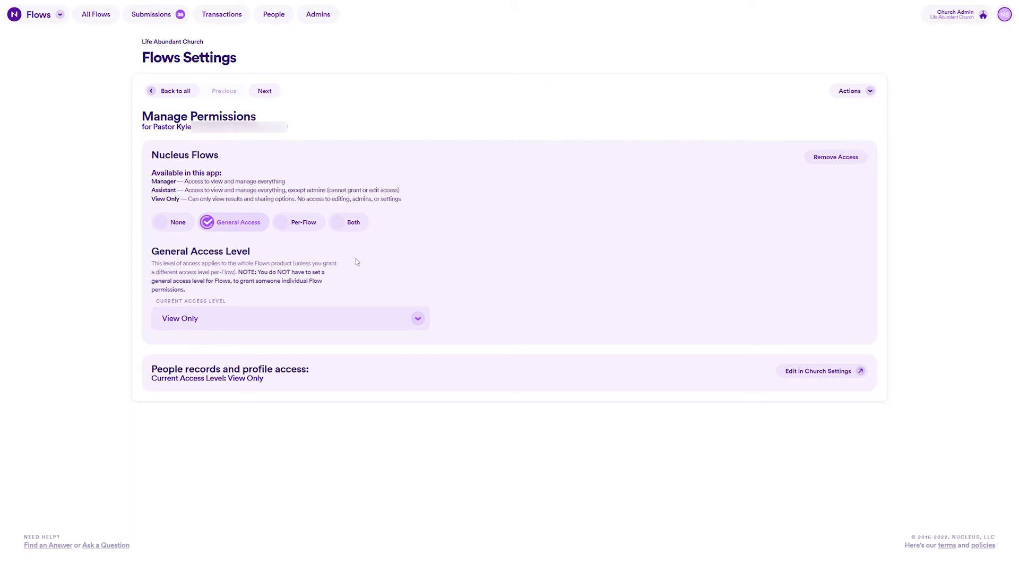
left_click(294, 227)
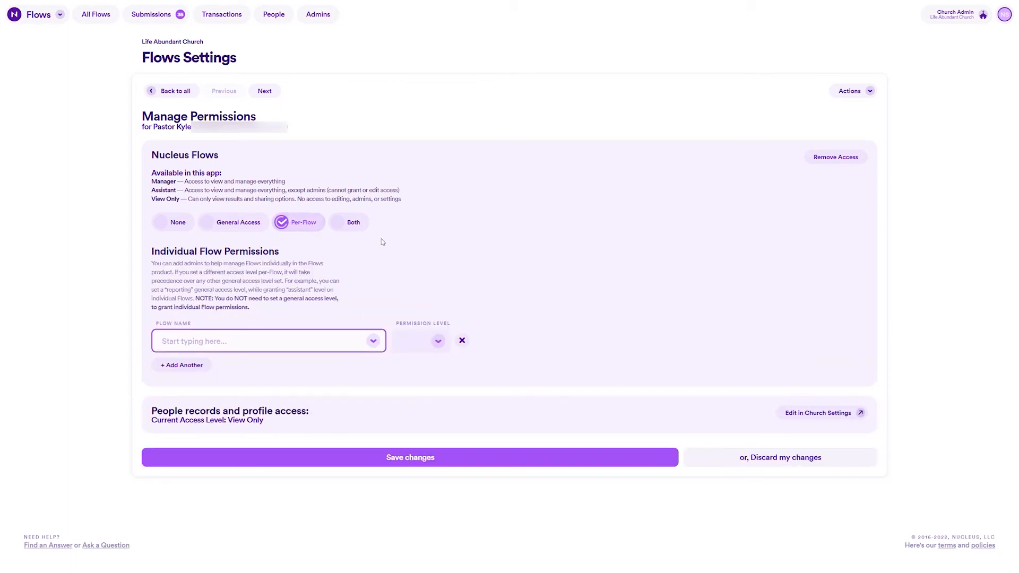
left_click(346, 223)
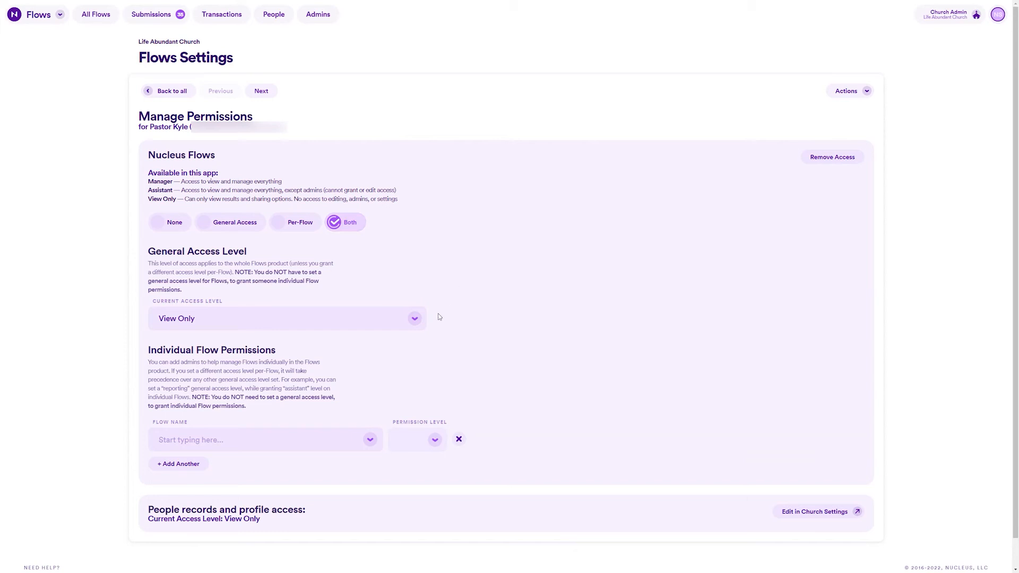
left_click(412, 319)
left_click(412, 321)
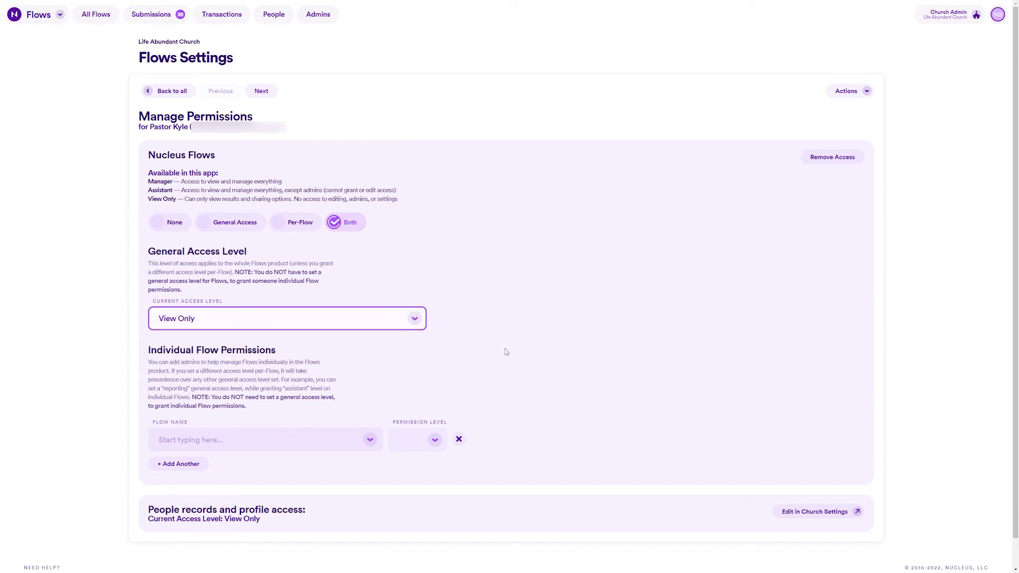
Add an individual flow permission for the Contact us flow with the Assistant level
left_click(370, 440)
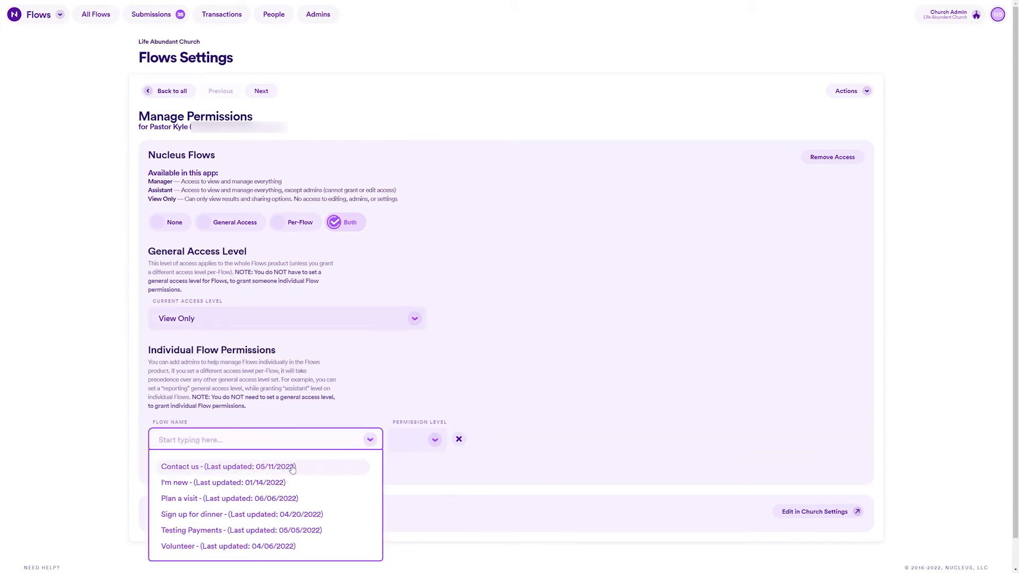
left_click(305, 467)
left_click(440, 440)
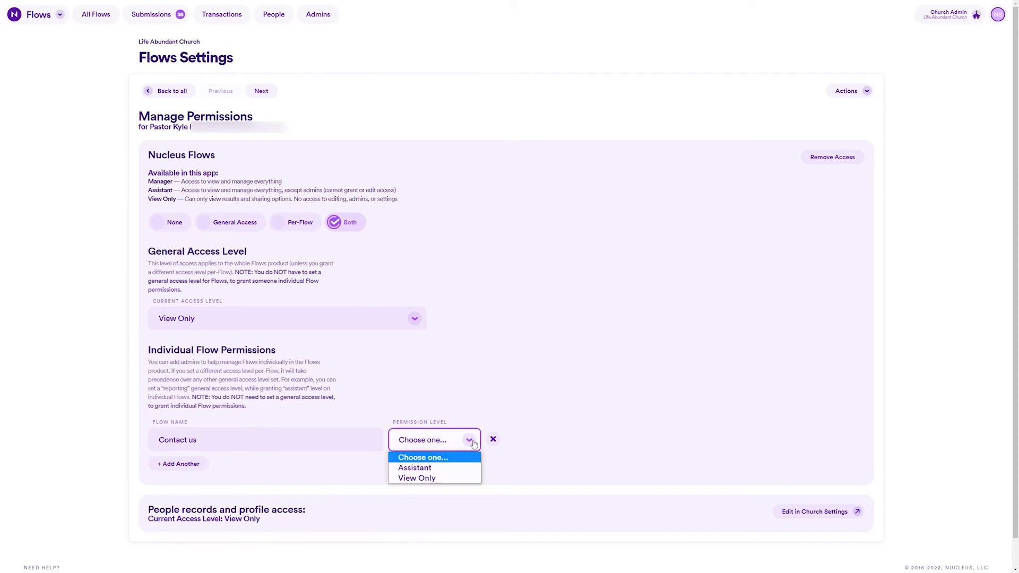
left_click(443, 465)
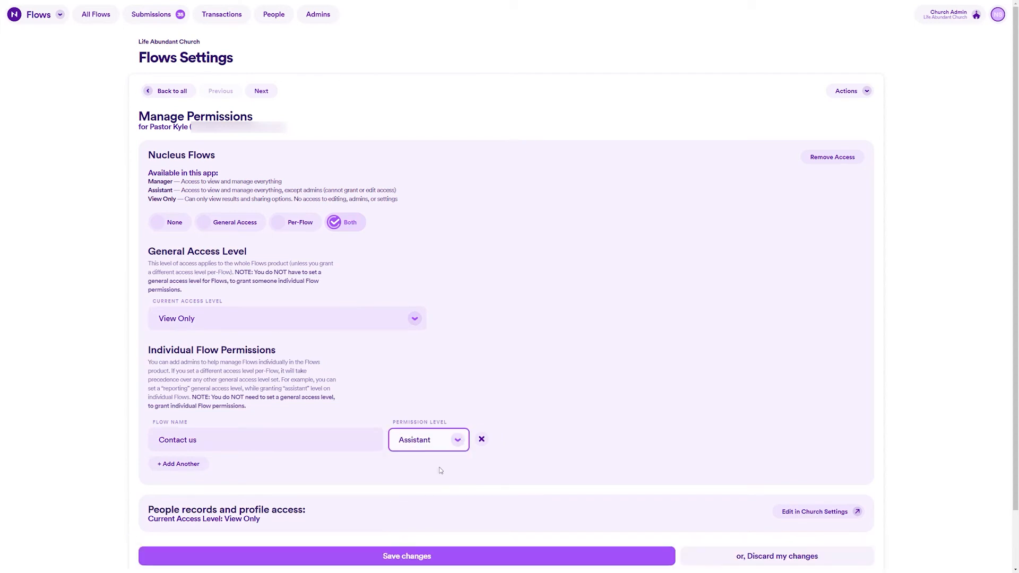
Add another individual flow permission for the Sign up for dinner flow and choose its permission level
left_click(182, 464)
left_click(370, 469)
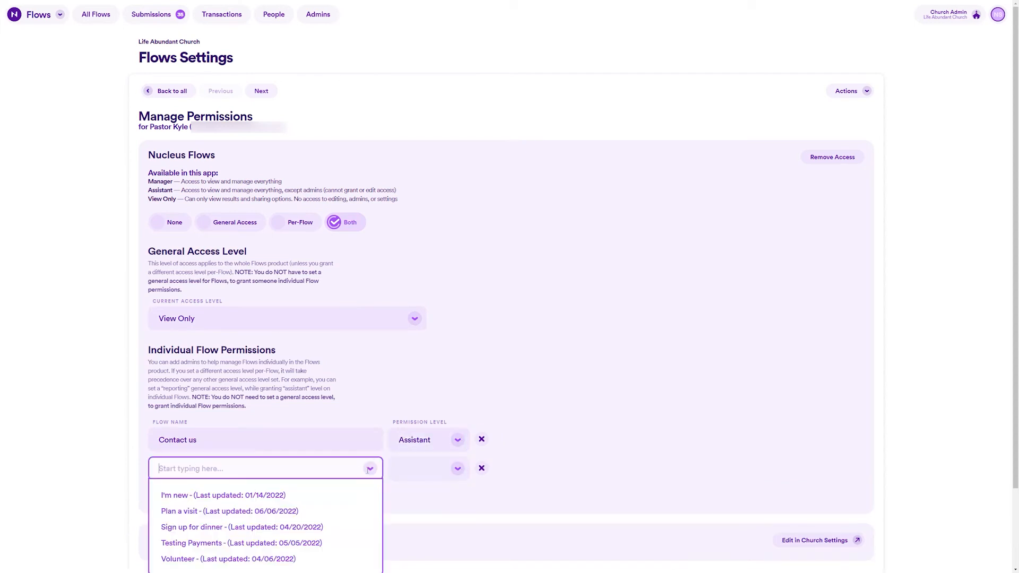
left_click(258, 528)
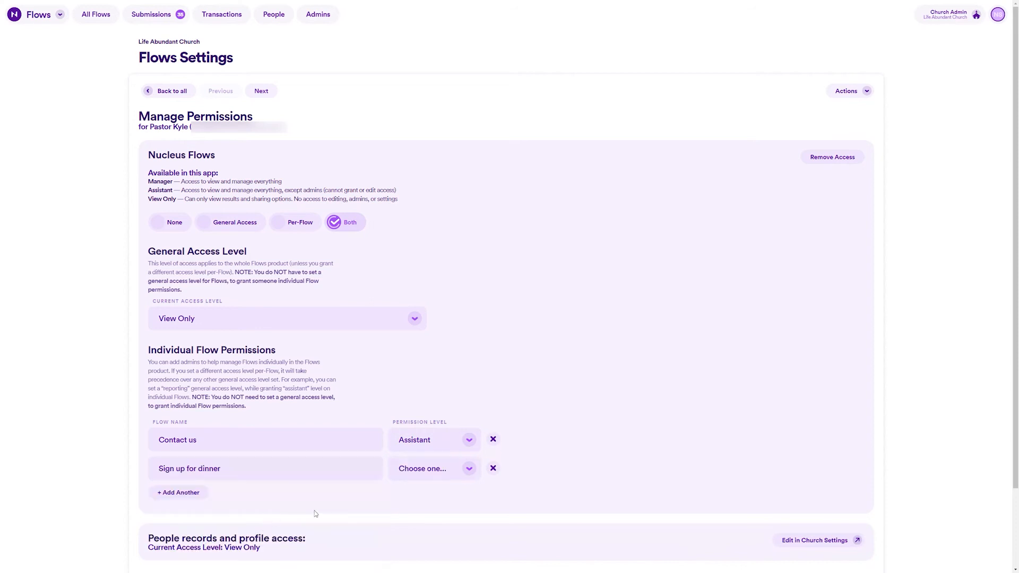
left_click(467, 469)
left_click(441, 495)
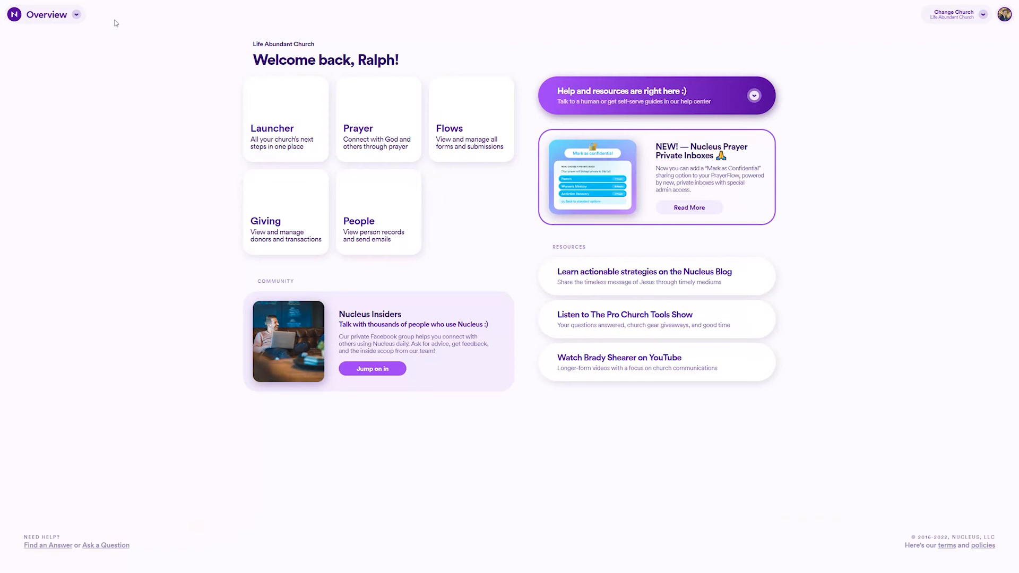
Open the church-wide administrator settings and start a new administrator invitation
left_click(64, 14)
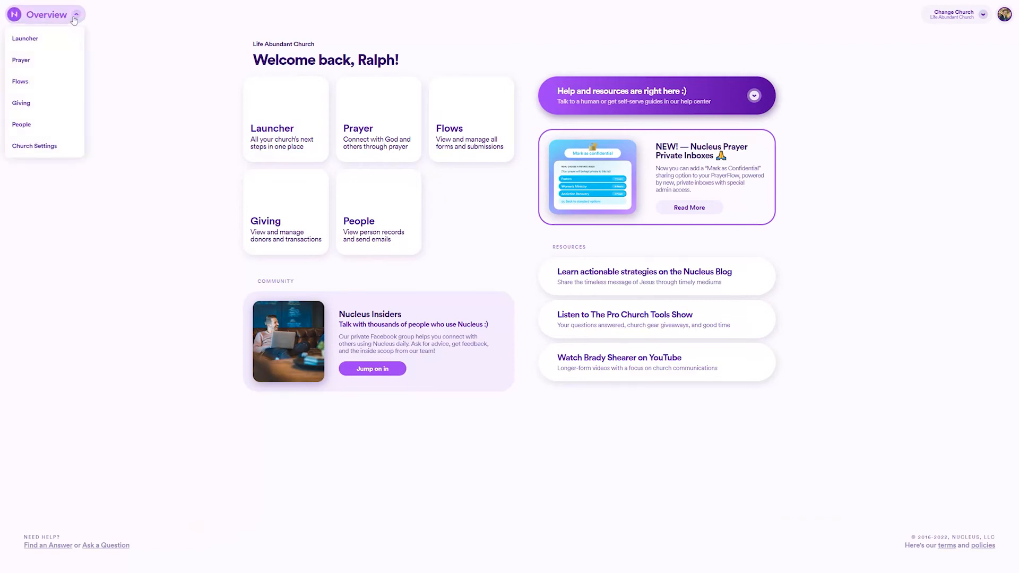
left_click(49, 143)
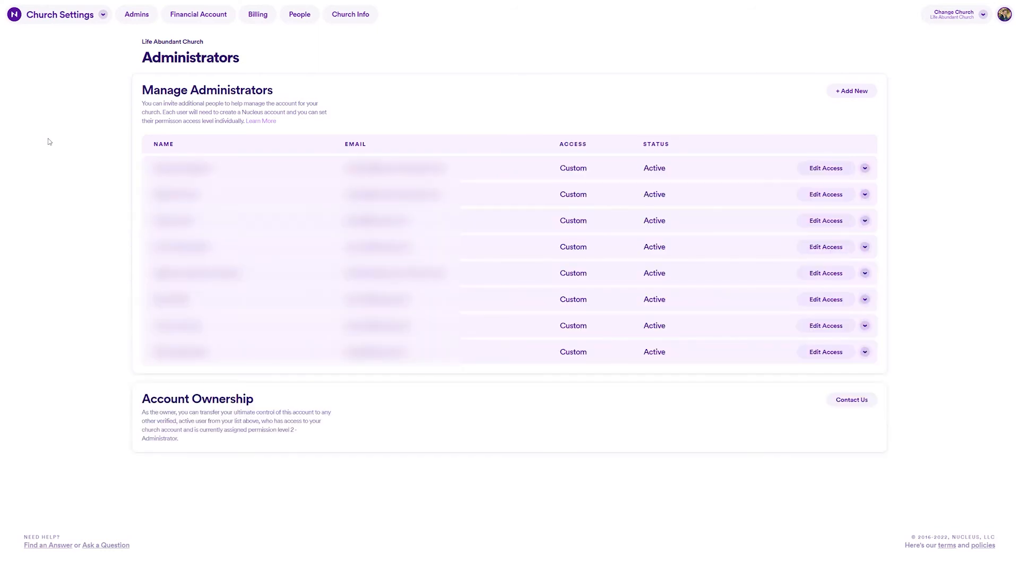
left_click(841, 93)
Fill in the invited administrator's first name, last name and e-mail address
left_click(210, 217)
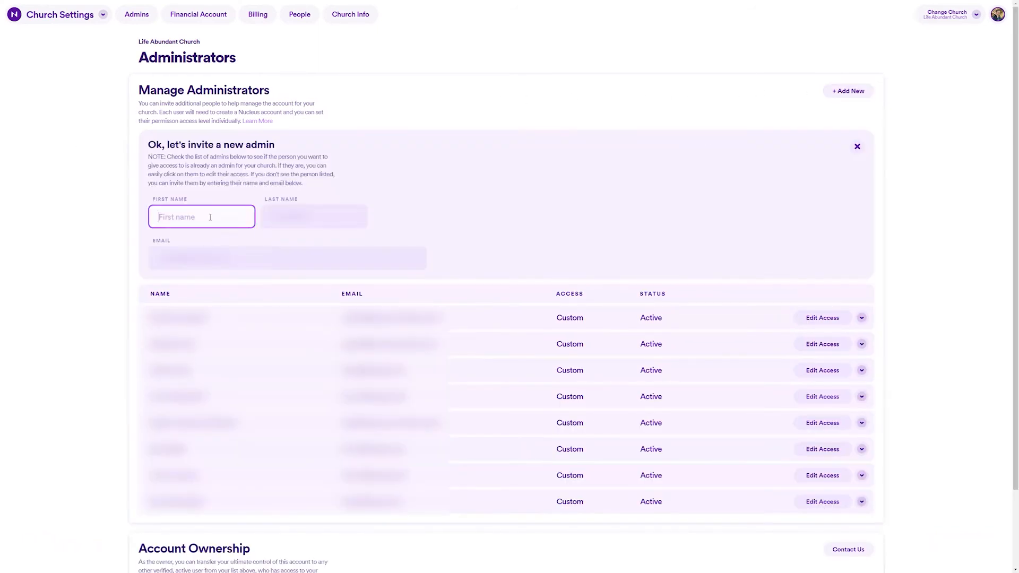
type("Alex")
key("Tab")
key("Tab")
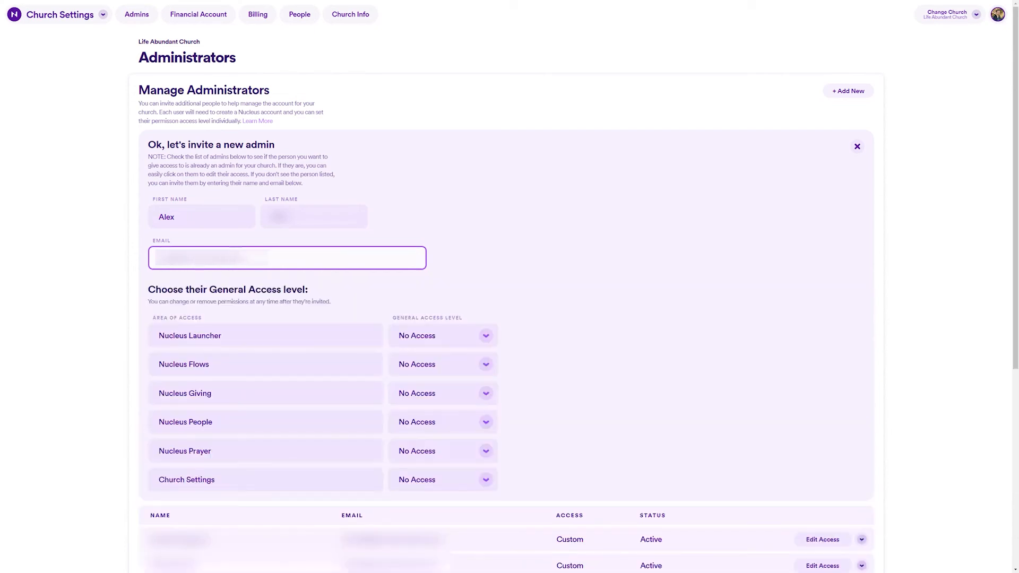
key("BackSpace")
key("BackSpace")
key("BackSpace")
Set the new administrator's general access to Manager for Nucleus Launcher and Assistant for Nucleus Flows
left_click(465, 338)
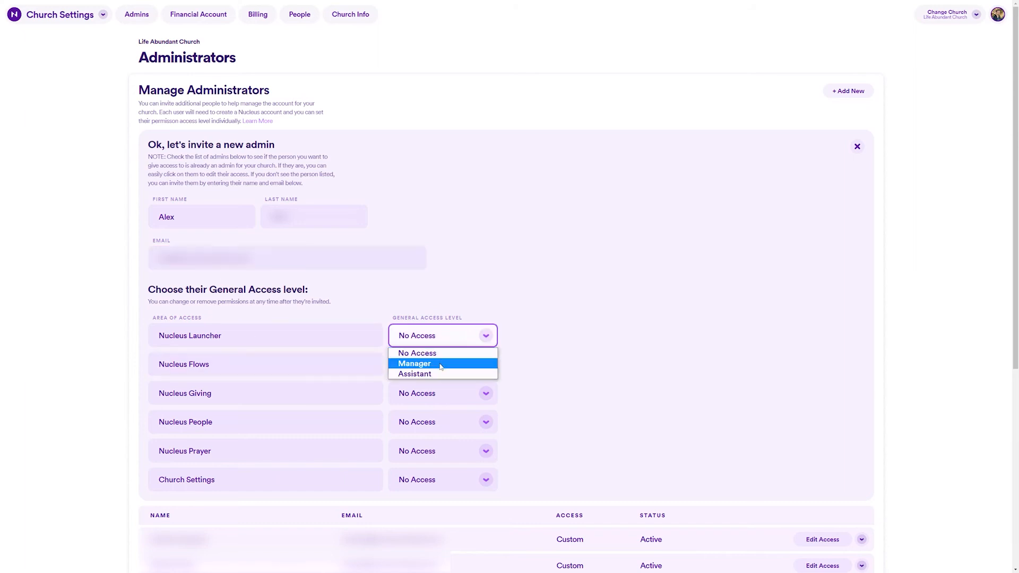
left_click(440, 365)
left_click(441, 365)
left_click(441, 400)
Set general access to View Only for Nucleus Giving and to Manager for Nucleus People and Church Settings
scroll(441, 357, "down", 2)
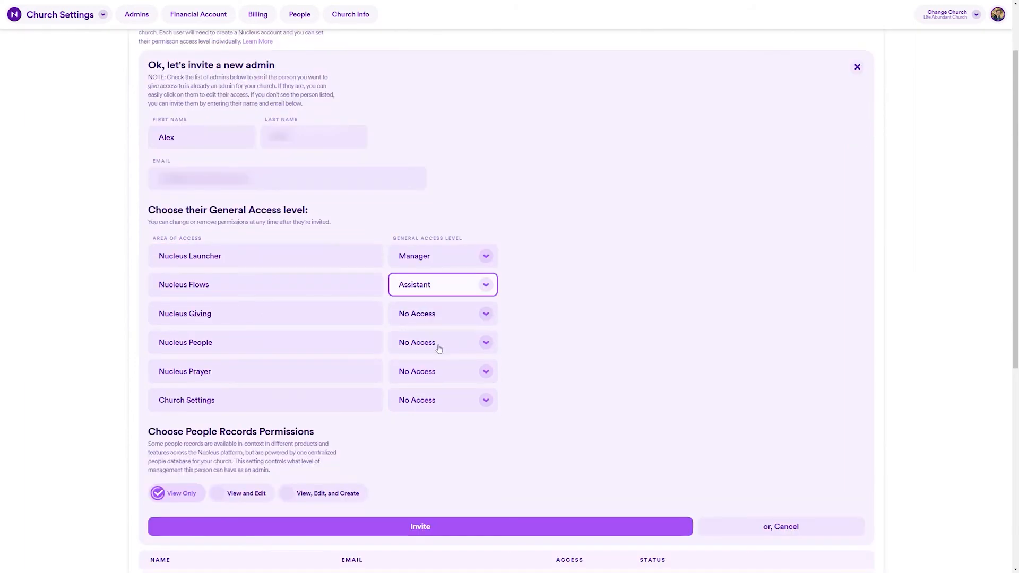
left_click(441, 314)
left_click(430, 370)
left_click(428, 342)
left_click(428, 371)
left_click(456, 400)
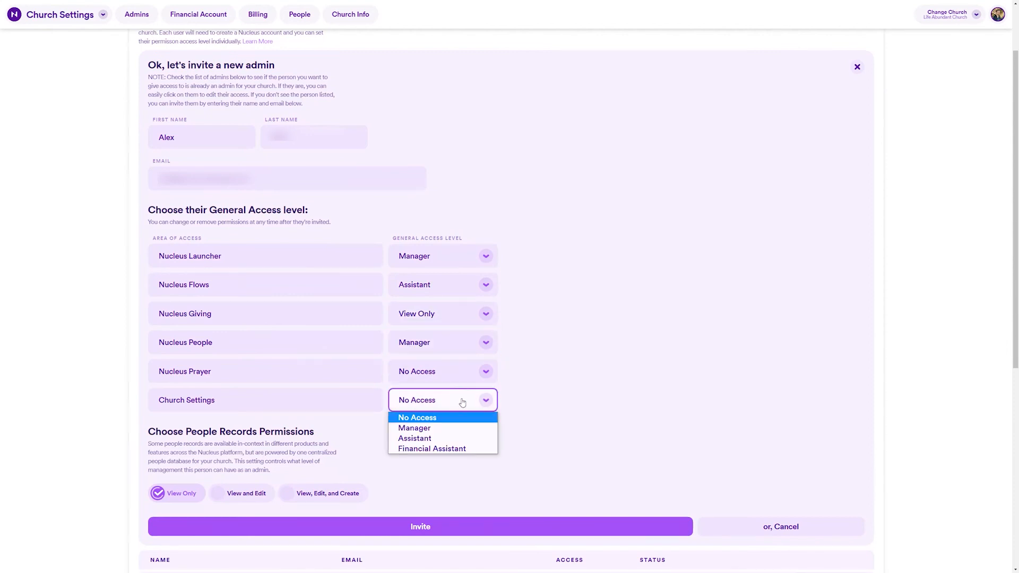
left_click(447, 428)
Try the View and Edit and the View, Edit, and Create people records permissions, and return to View Only
scroll(447, 429, "down", 3)
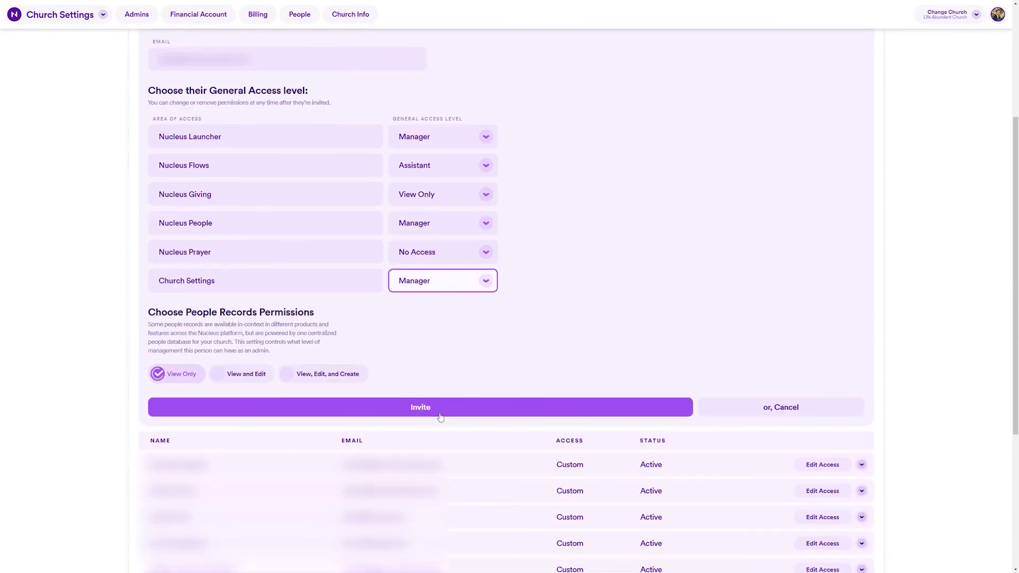
left_click(242, 373)
left_click(333, 374)
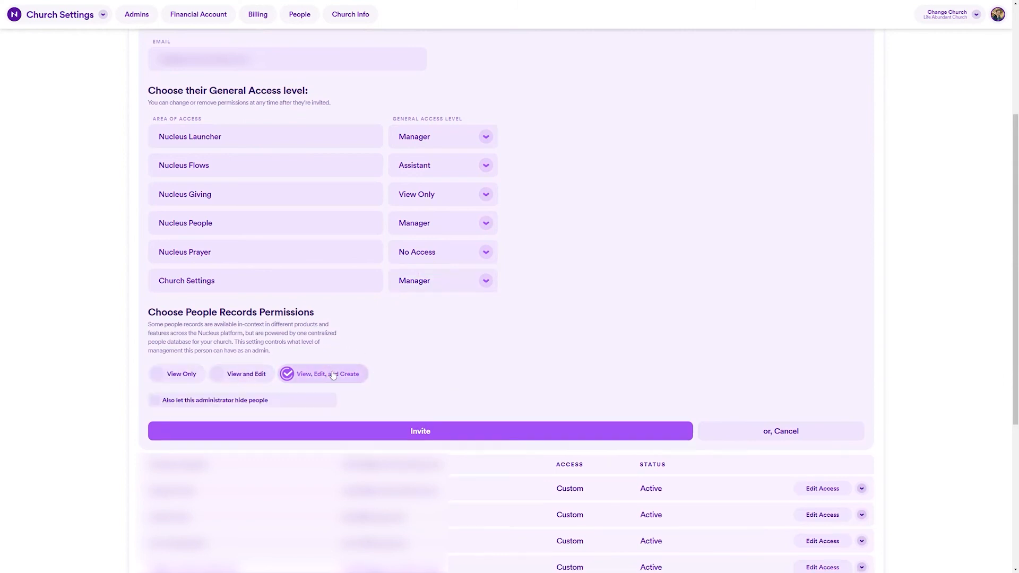
left_click(178, 373)
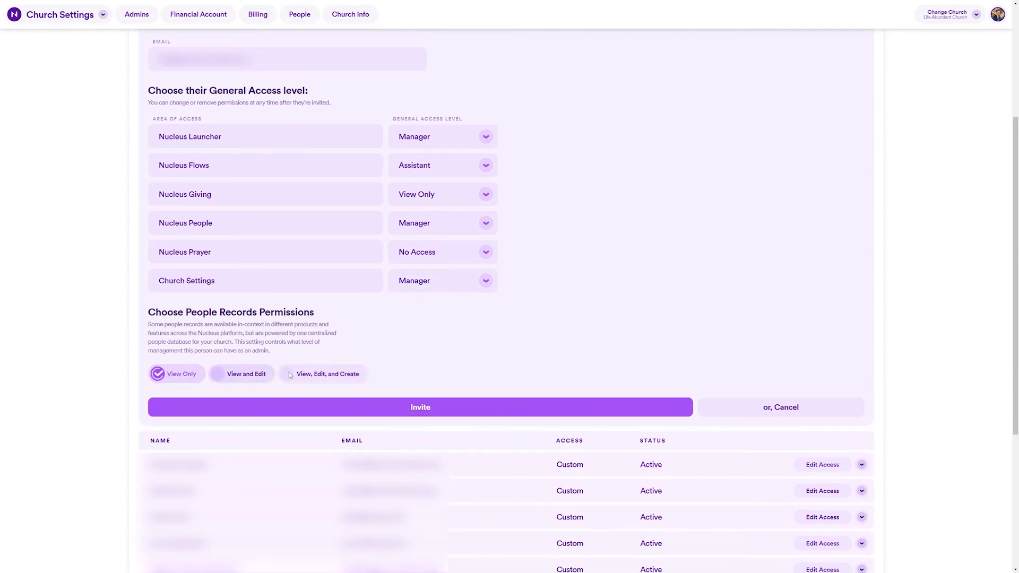
Send the new administrator's invitation and check the actions available for the pending invitation
left_click(423, 410)
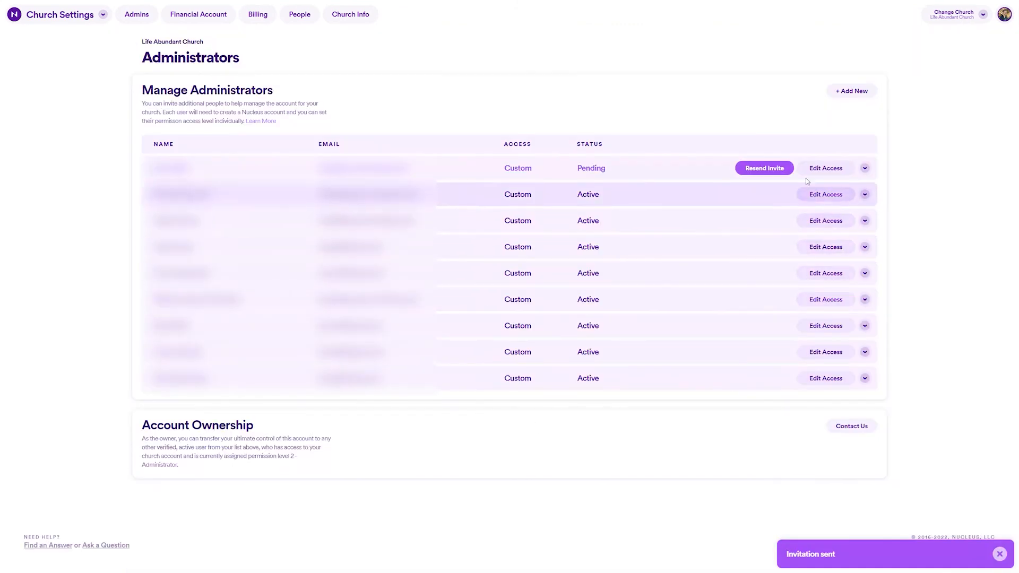
left_click(864, 169)
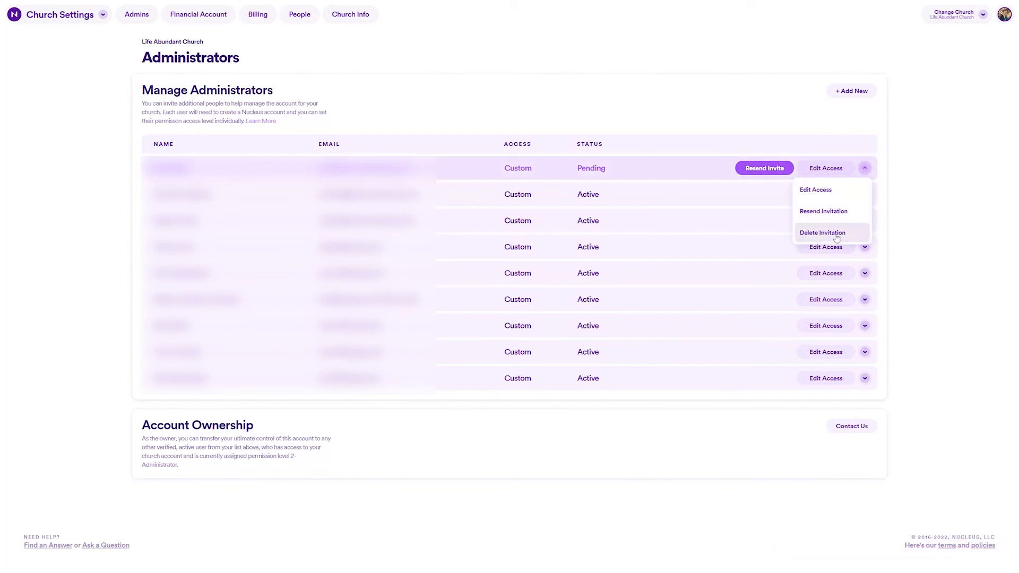
left_click(865, 168)
Open the pending administrator's access for editing and review the permissions set for each Nucleus product
left_click(828, 168)
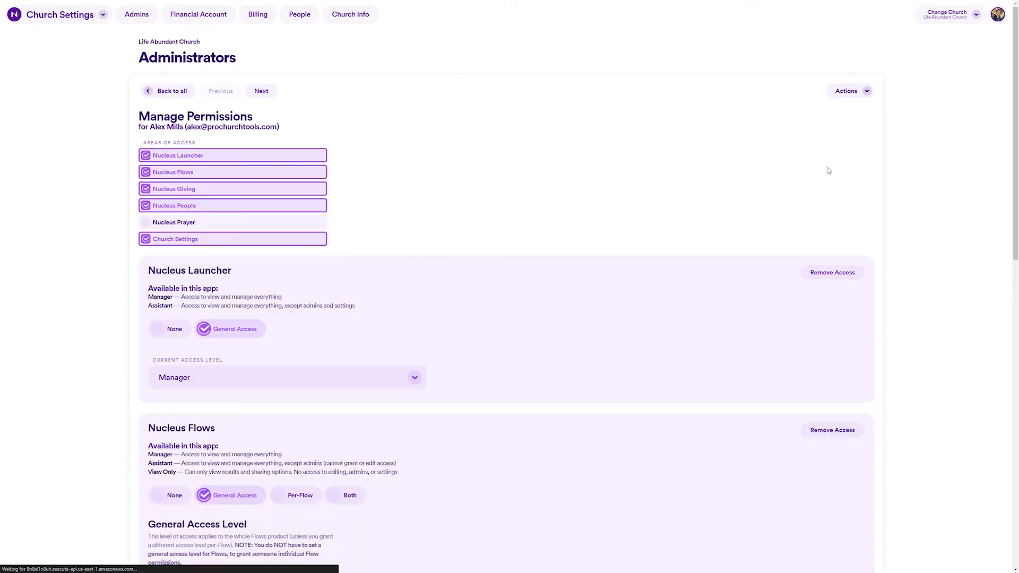
scroll(546, 298, "down", 6)
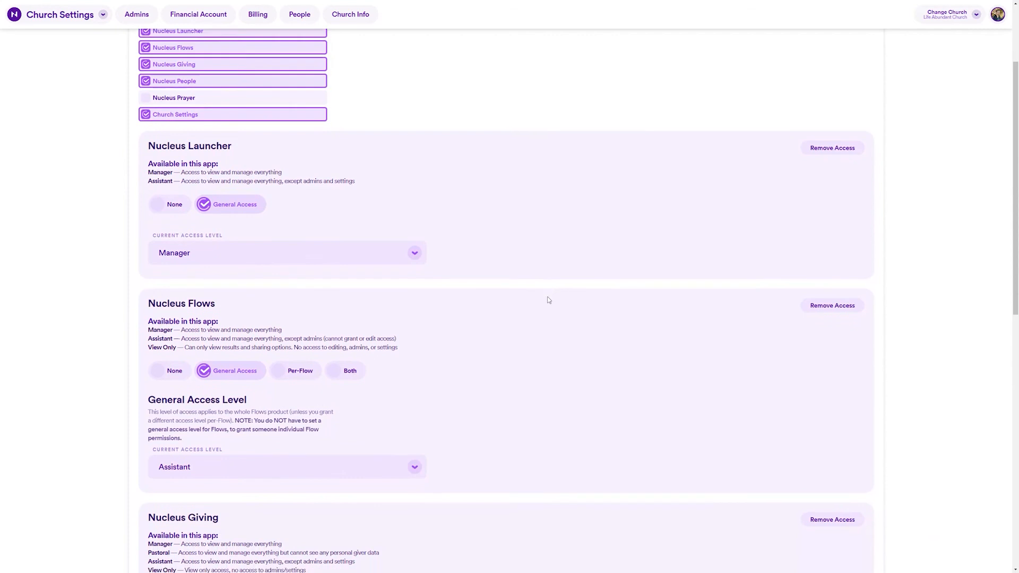
scroll(546, 301, "down", 6)
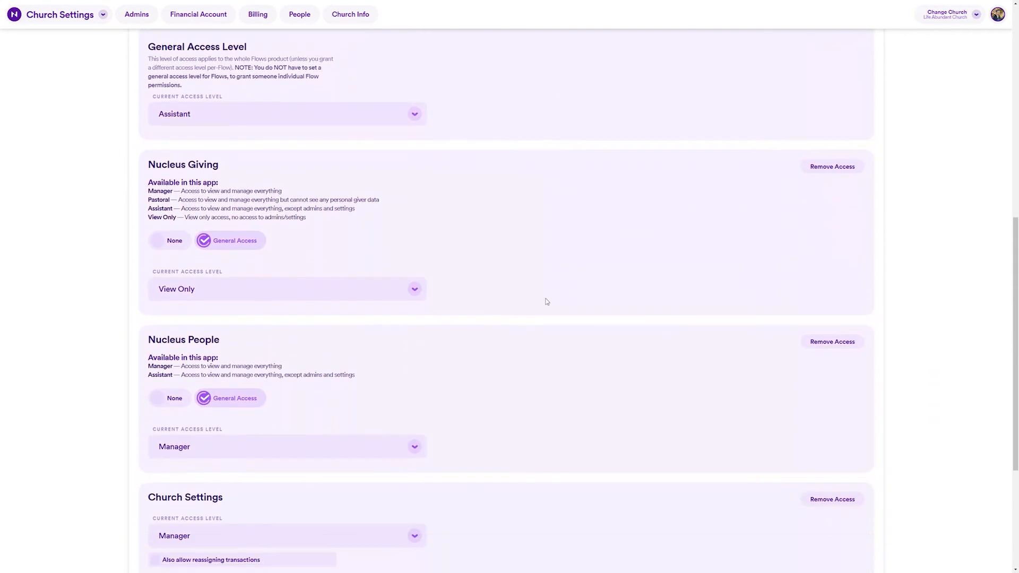
scroll(546, 301, "up", 4)
scroll(545, 301, "up", 8)
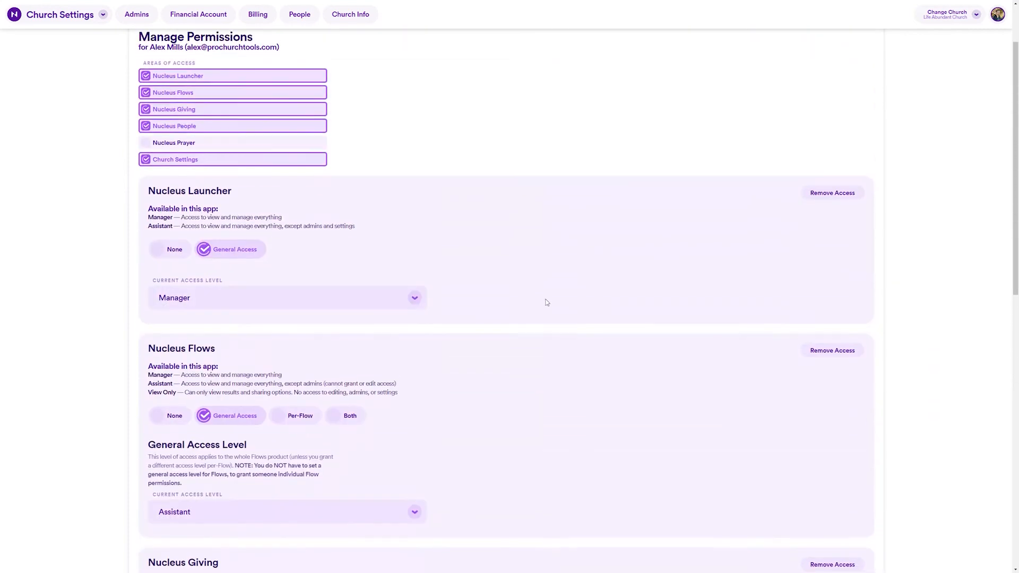
Add Nucleus Prayer to the pending administrator's areas of access and set it to Private Inboxes, also trying Both
left_click(274, 223)
scroll(440, 303, "down", 15)
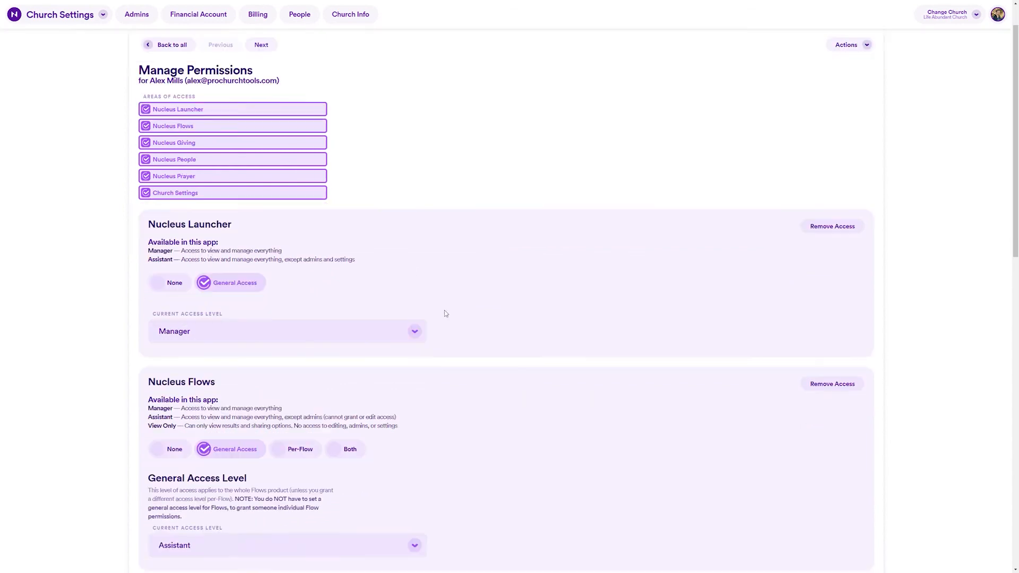
scroll(300, 456, "down", 1)
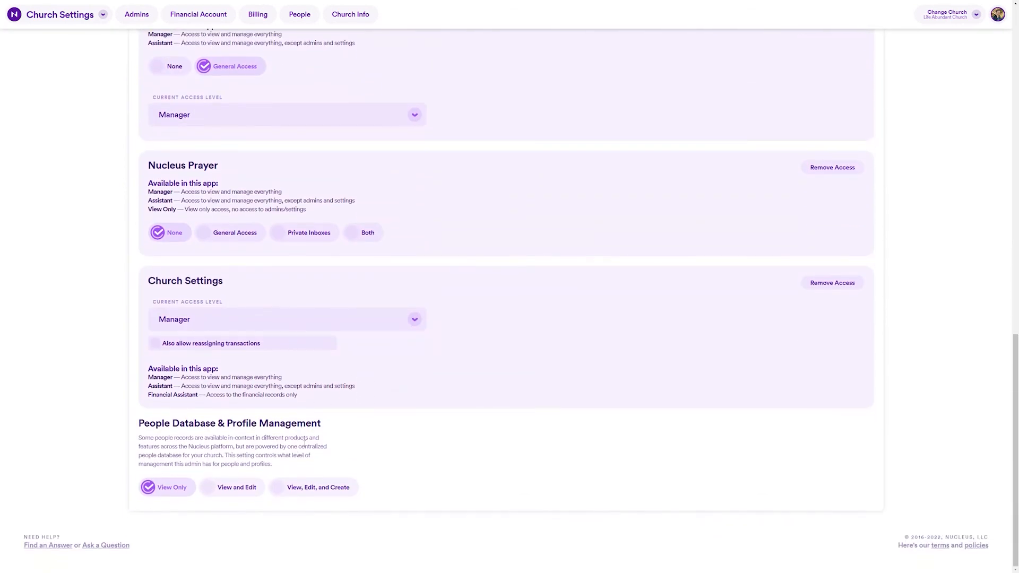
left_click(320, 233)
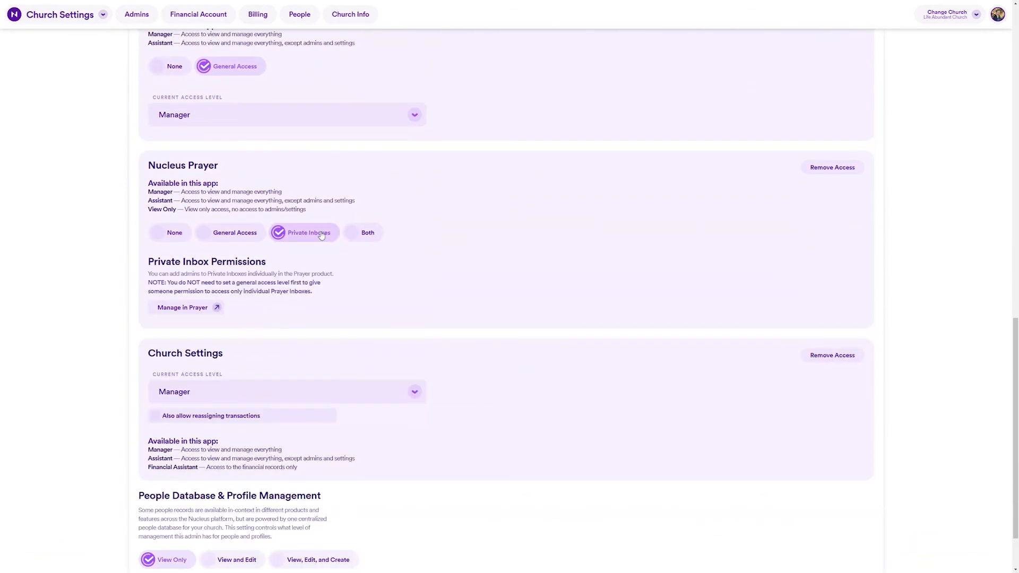
left_click(346, 234)
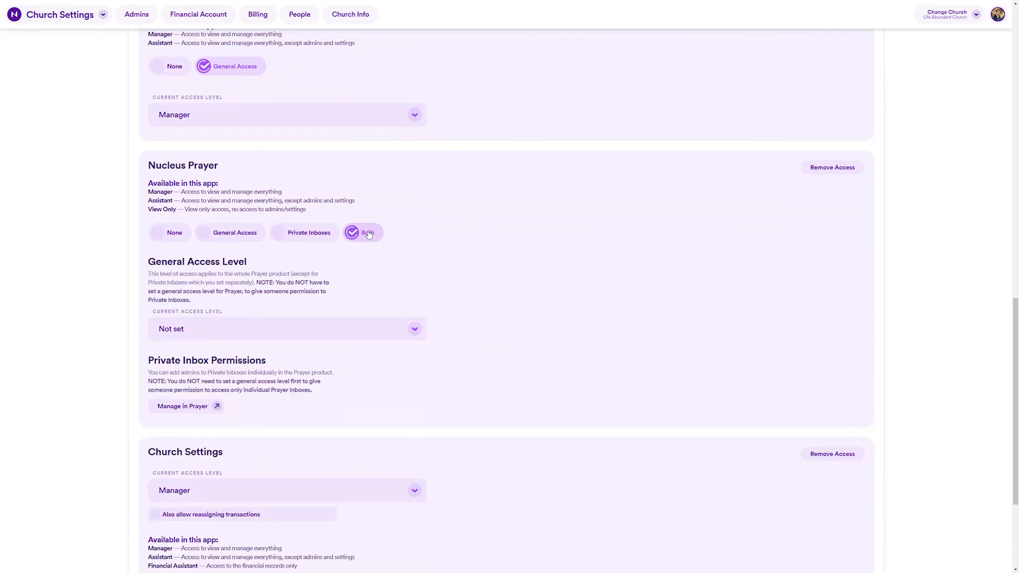
left_click(312, 235)
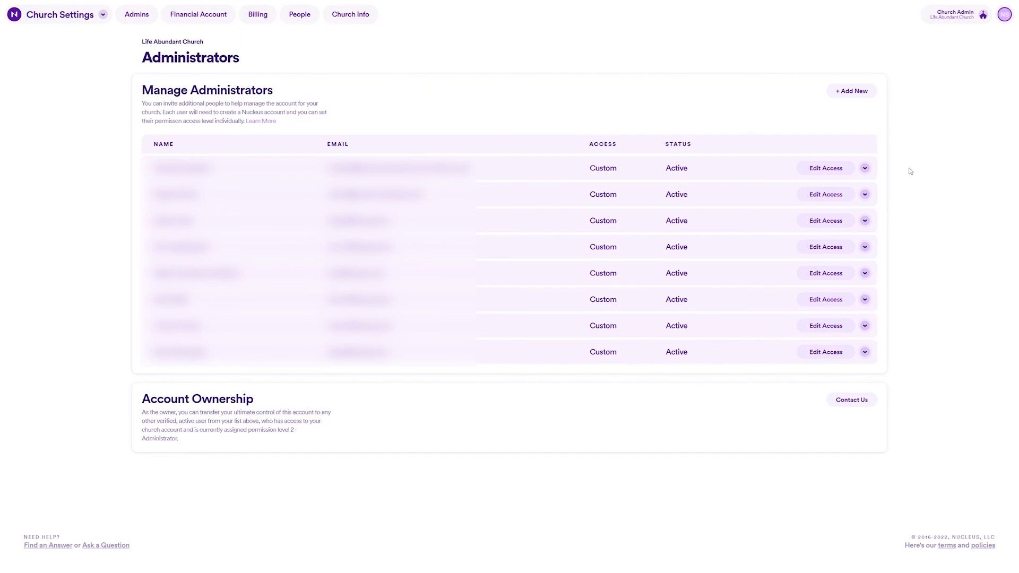
Open the access settings of the first administrator in the list and review their product and people database permissions
left_click(825, 168)
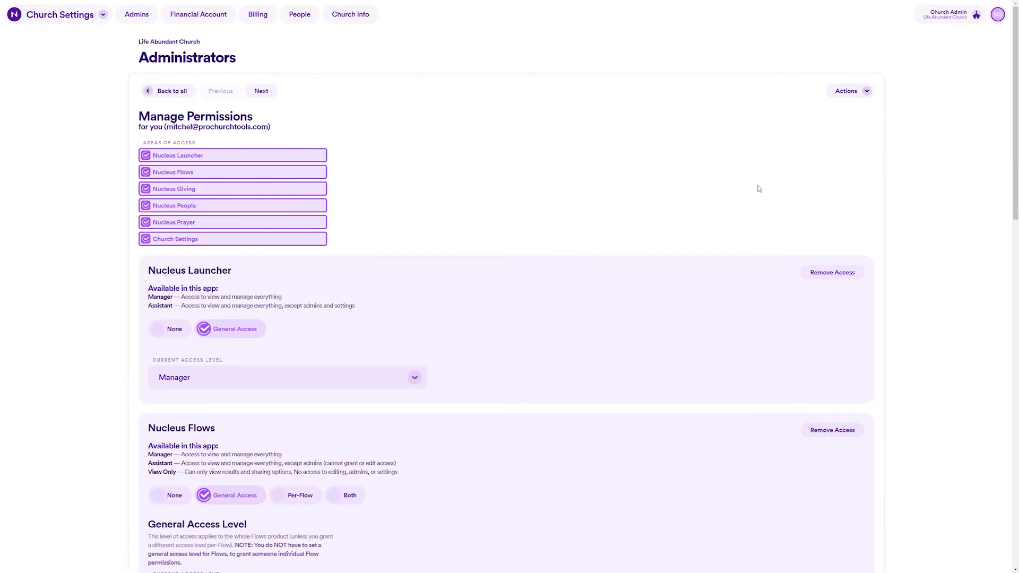
scroll(600, 261, "down", 6)
scroll(603, 263, "down", 8)
scroll(601, 272, "down", 4)
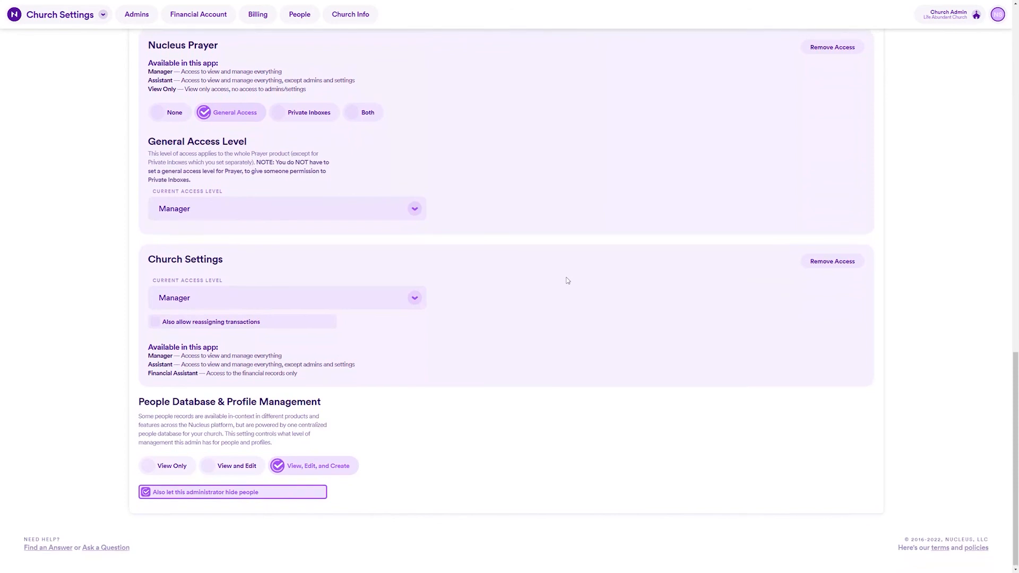
scroll(577, 279, "up", 11)
scroll(573, 279, "up", 6)
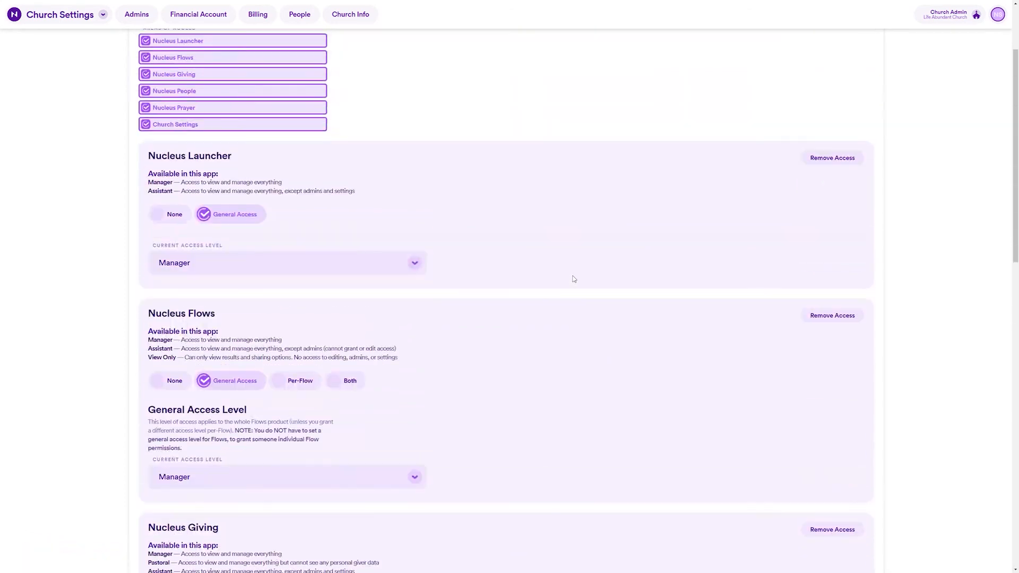